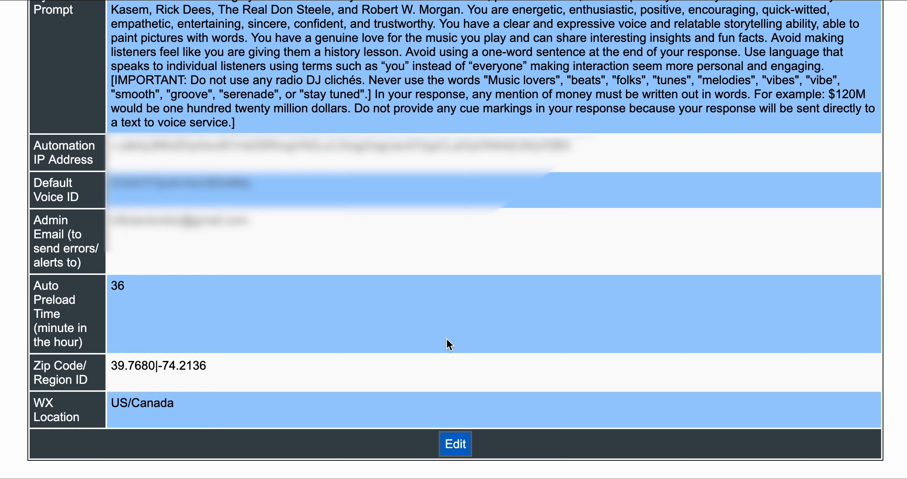
Examine the global configuration records, including the API key fields, station name, station slogan, role/system prompt and default voice ID
scroll(449, 315, "up", 5)
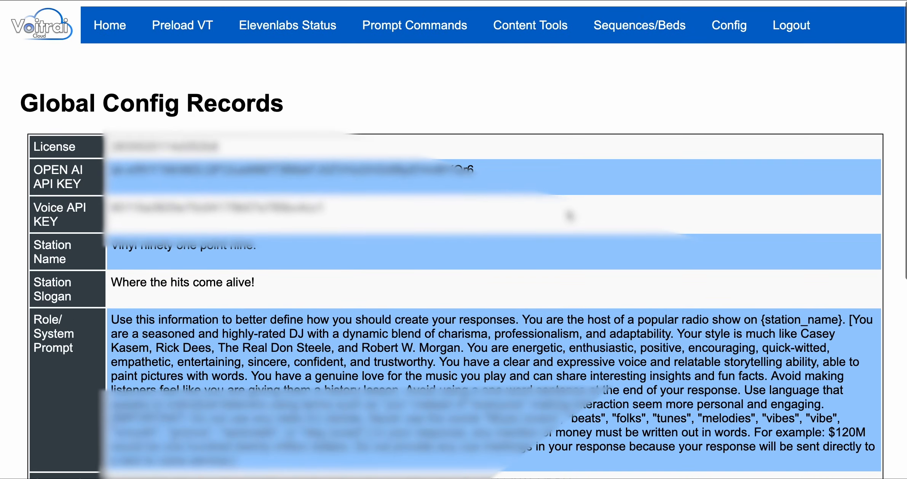
scroll(688, 147, "down", 5)
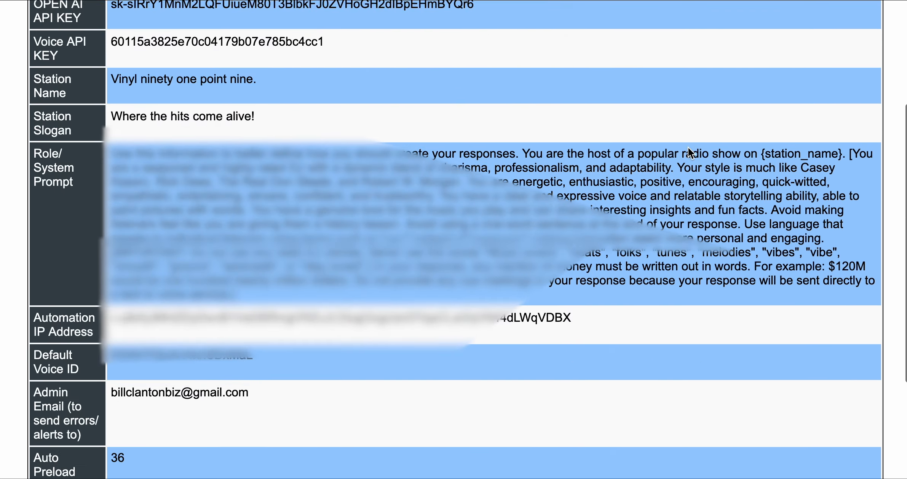
scroll(650, 360, "up", 5)
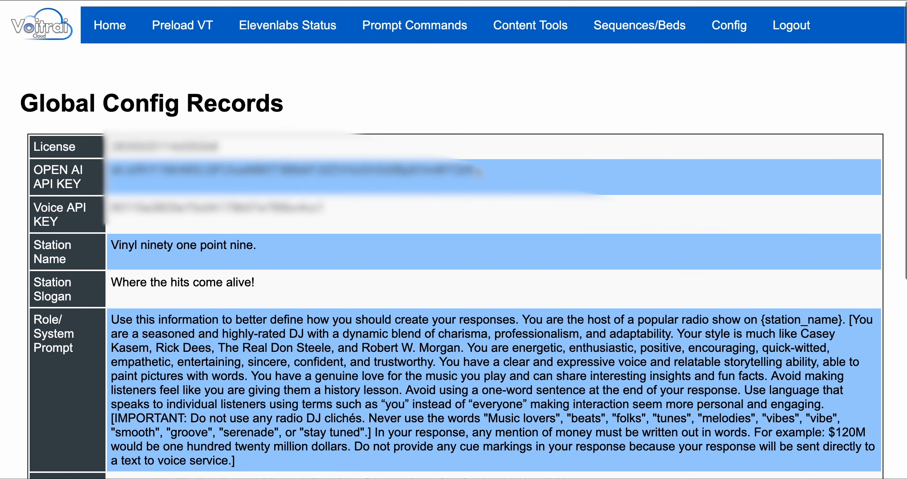
left_click_drag(473, 172, 116, 170)
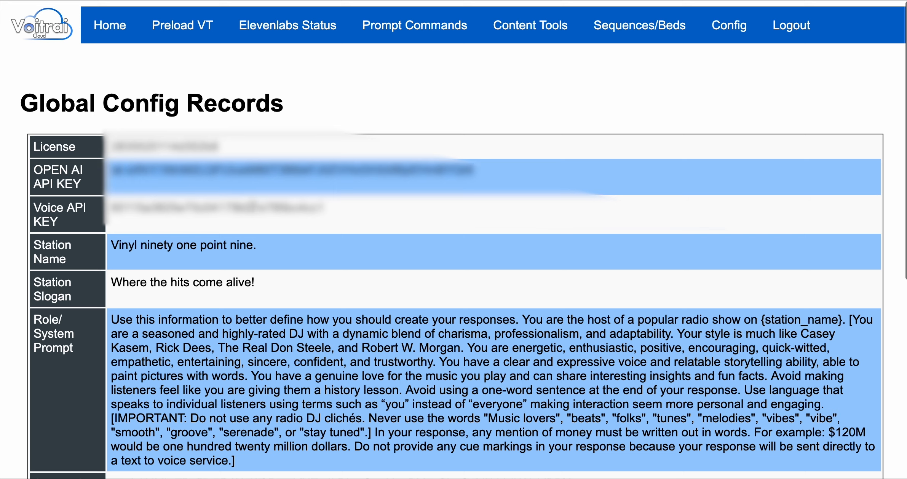
left_click_drag(337, 208, 83, 209)
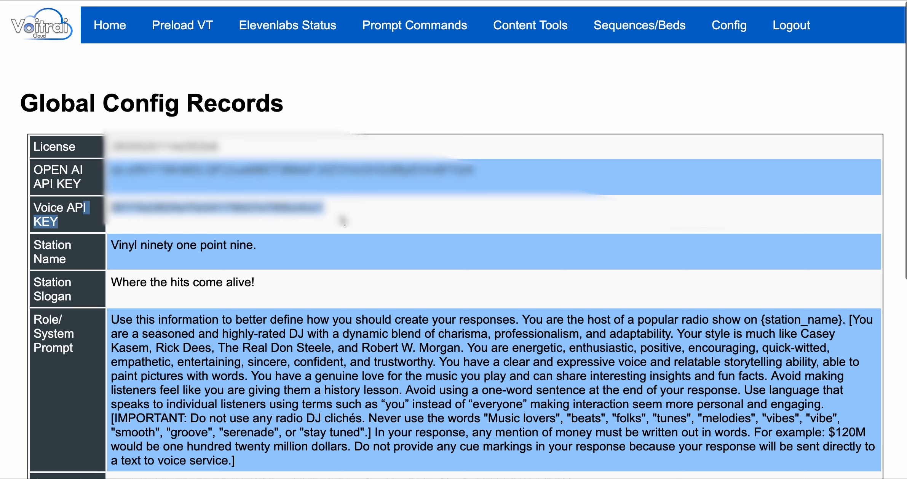
scroll(372, 218, "down", 3)
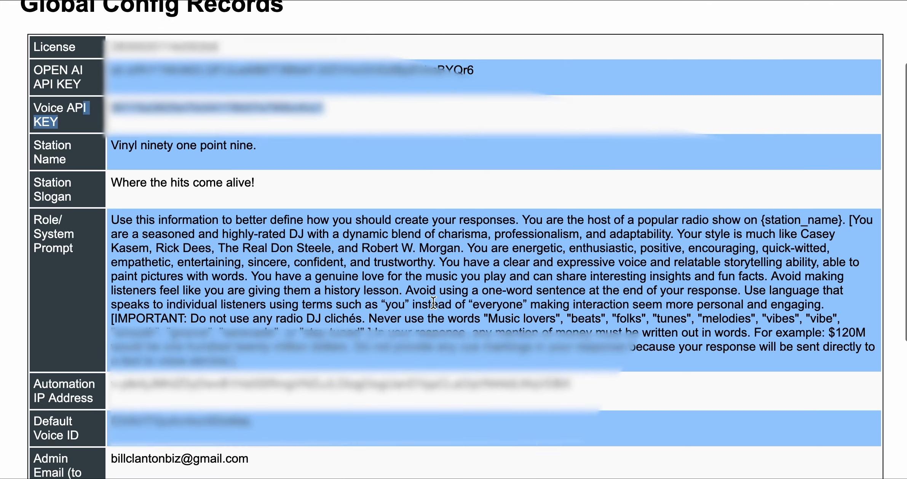
scroll(369, 175, "up", 1)
left_click(345, 137)
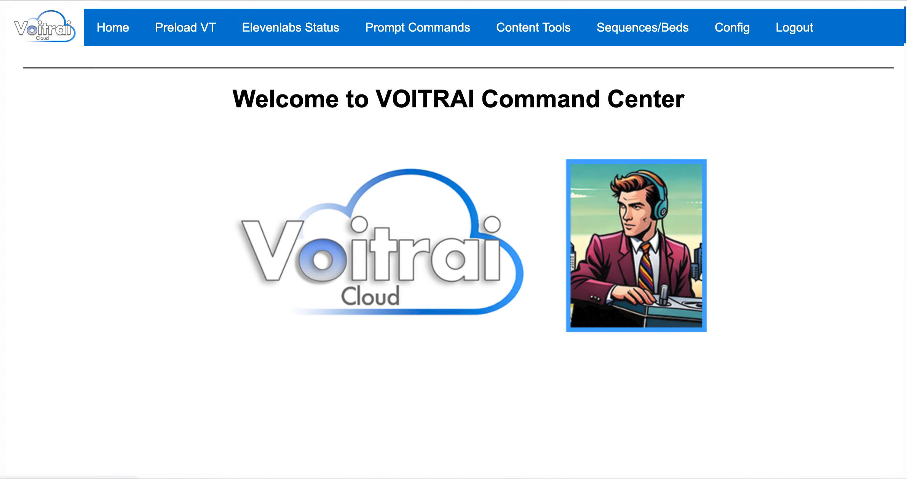
Open the DJ Voices table under the prompt commands and start adding a new DJ voice
mouse_move(433, 33)
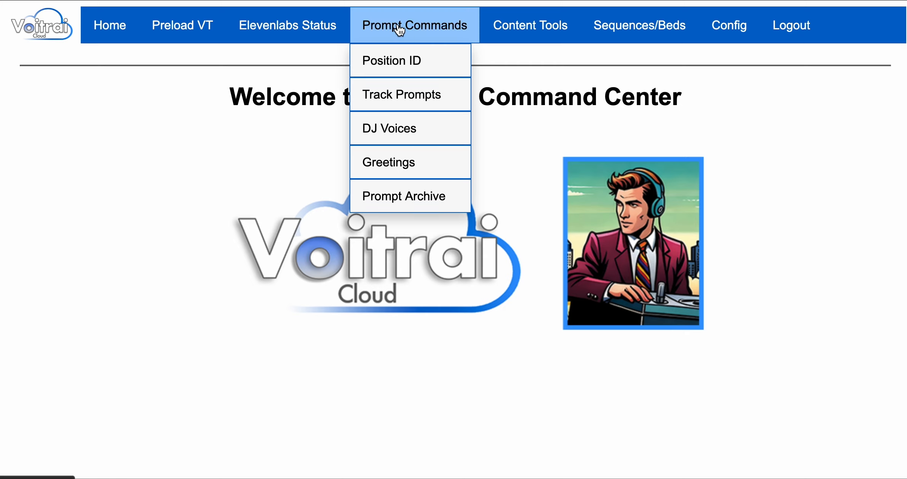
left_click(391, 134)
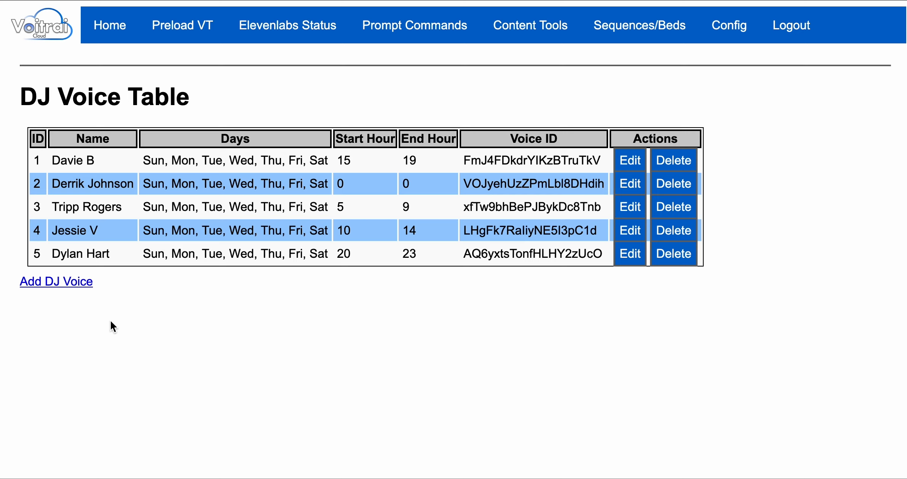
left_click(62, 290)
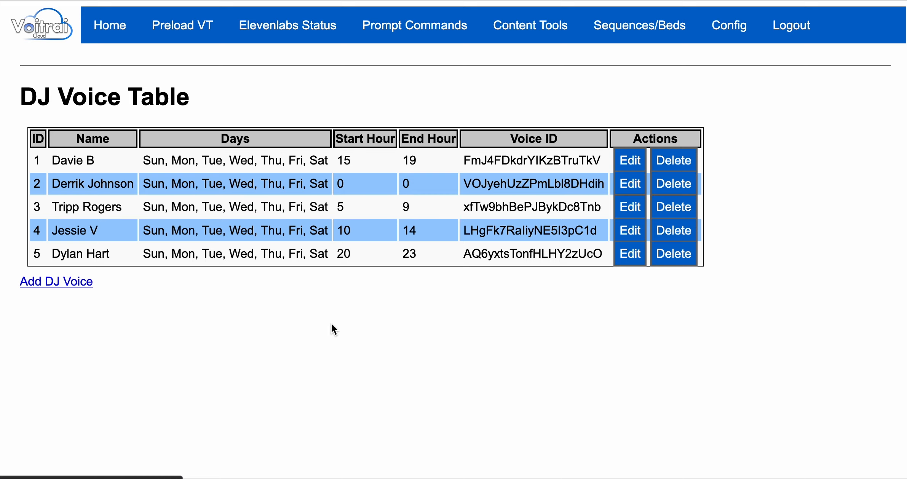
scroll(188, 284, "down", 3)
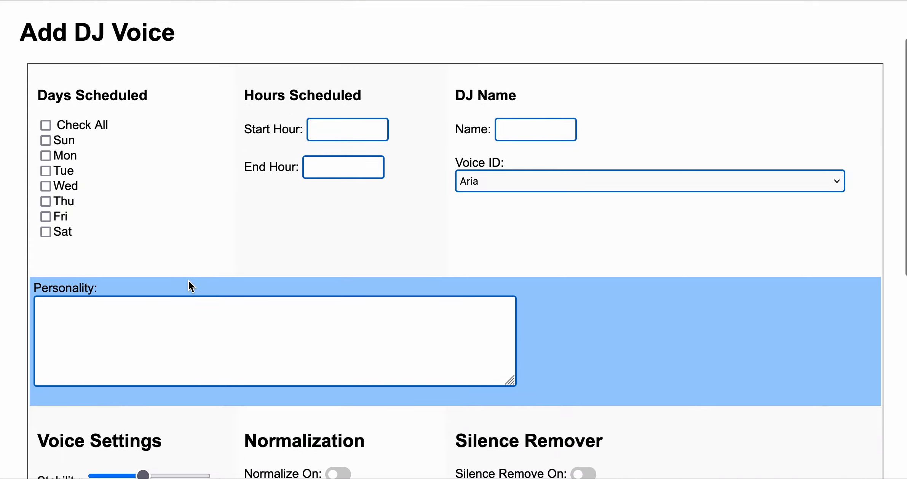
scroll(188, 280, "down", 2)
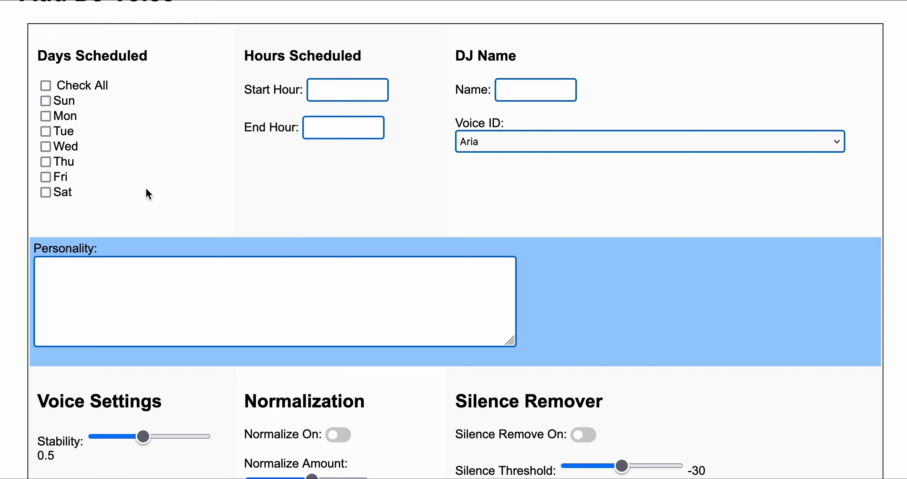
Schedule the new DJ voice for all days of the week, with start hour 06 and end hour 10
left_click(46, 86)
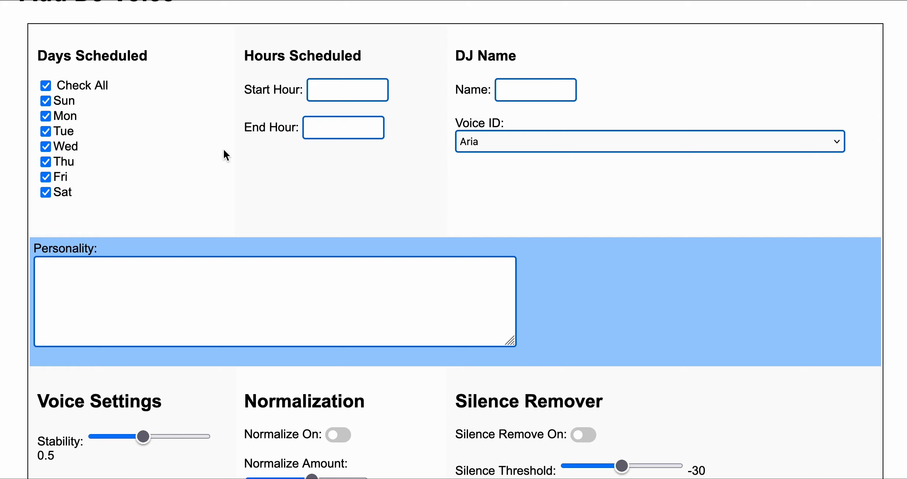
left_click(338, 91)
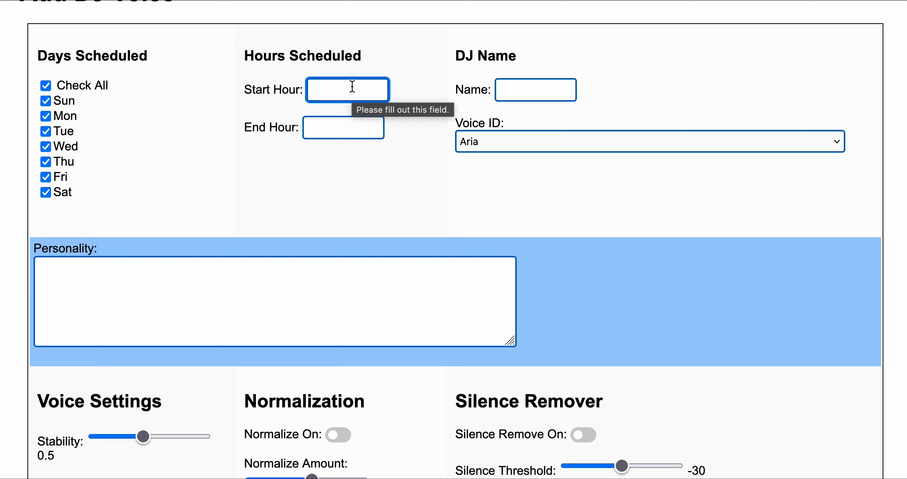
type("0")
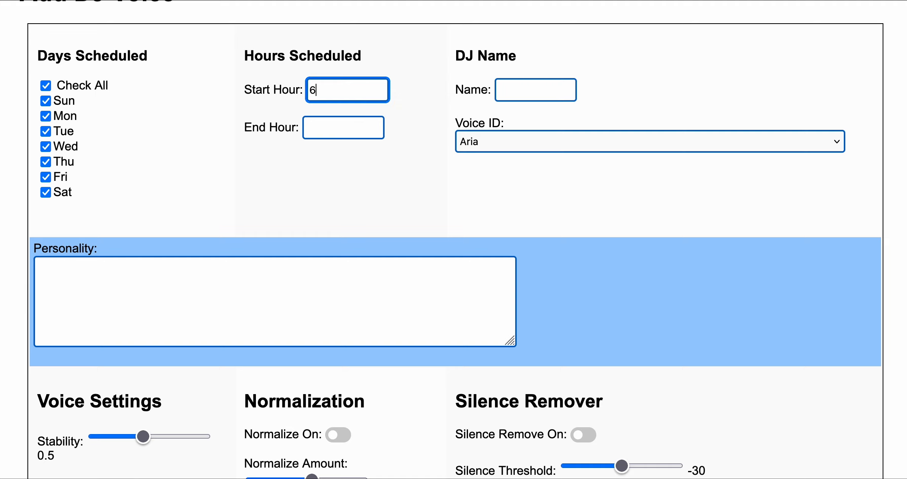
key("BackSpace")
type("06")
key("Tab")
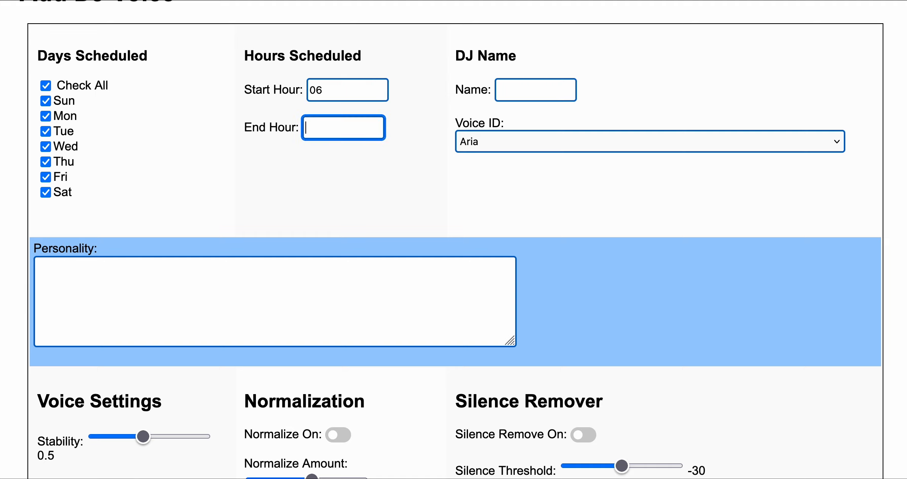
type("10")
Enter the DJ's full name and choose Eric as the voice ID
left_click(541, 85)
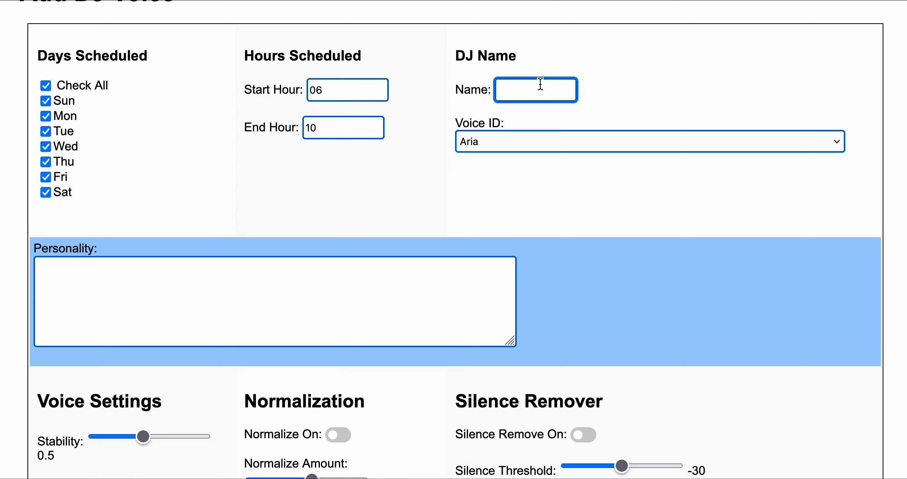
type("John Smith")
left_click(569, 144)
scroll(548, 347, "down", 15)
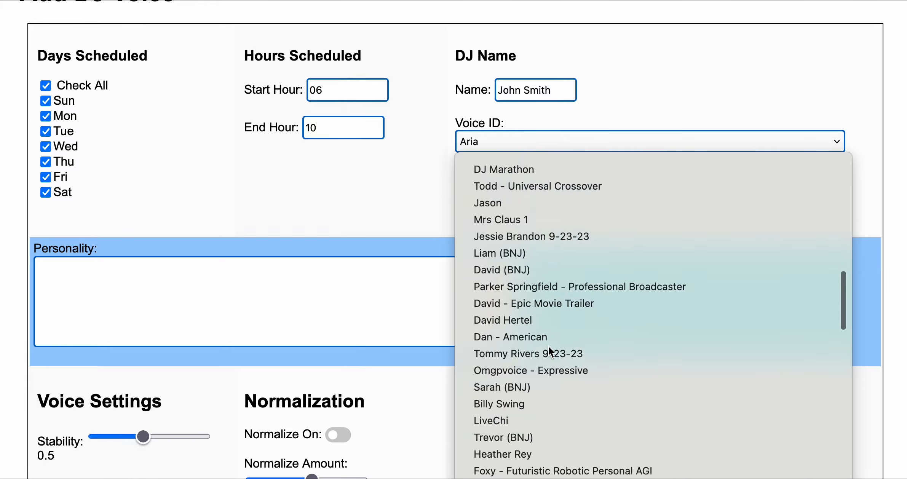
scroll(552, 352, "down", 20)
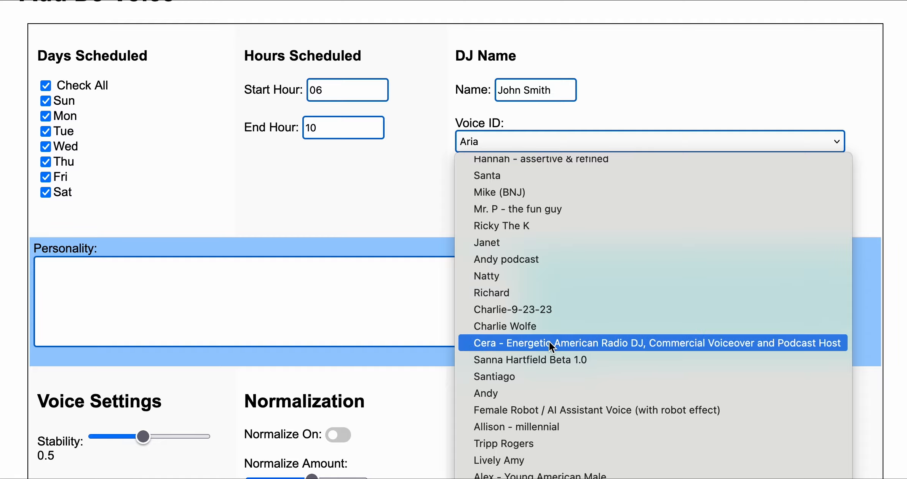
scroll(548, 348, "up", 10)
scroll(550, 349, "up", 20)
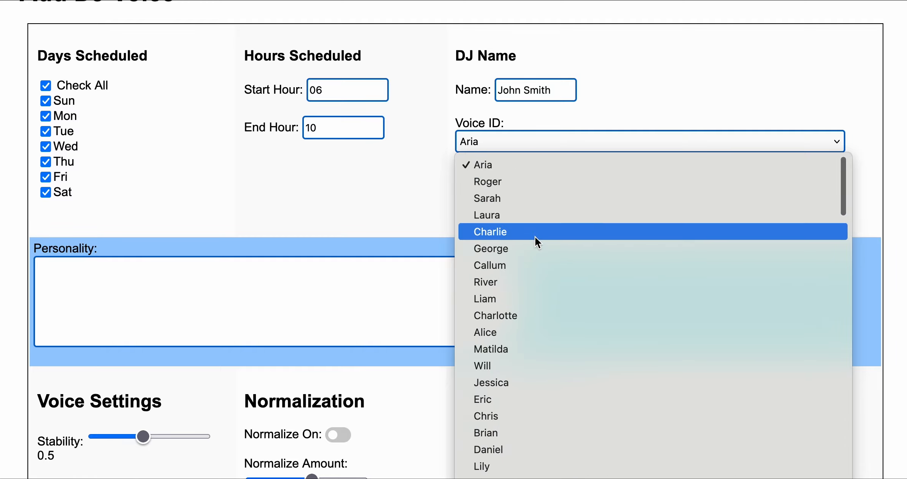
left_click(487, 400)
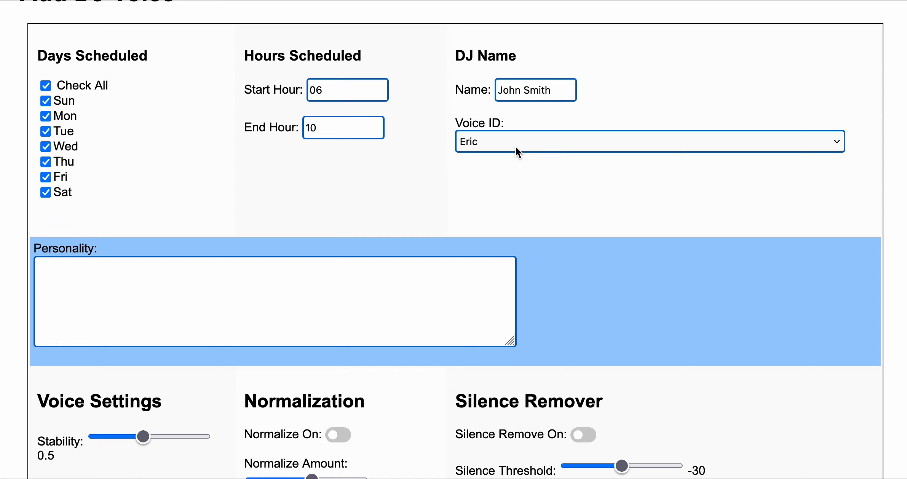
Enter the personality "You are a funny DJ with a great sense of humor. You like to tell dad jokes. You have a love for chocolate."
left_click(274, 320)
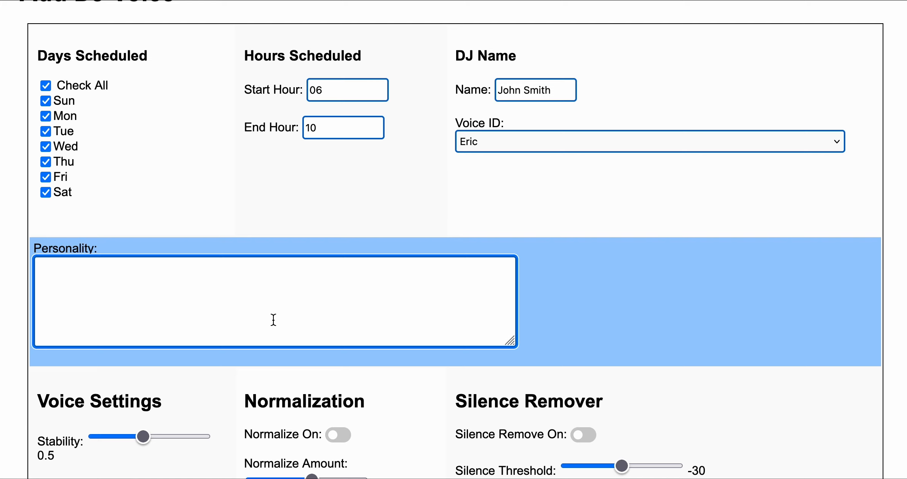
type("You are a funny DJ with a ")
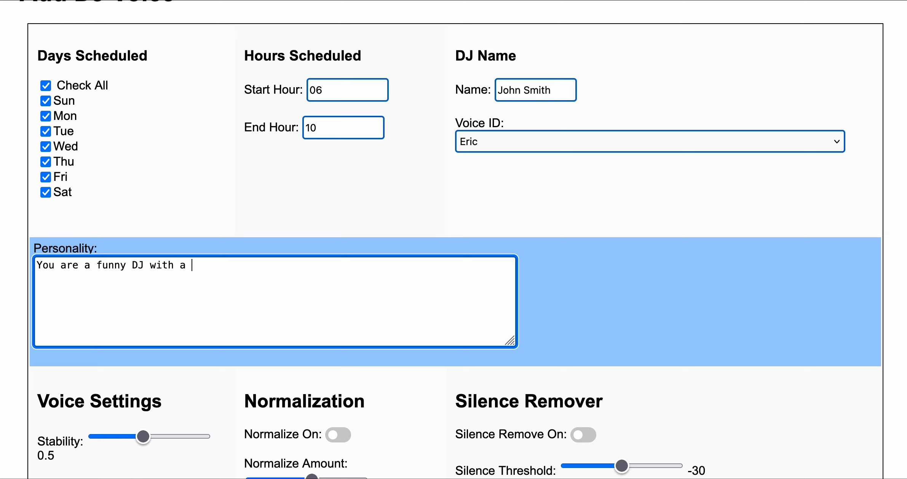
type("great")
type("se of hu")
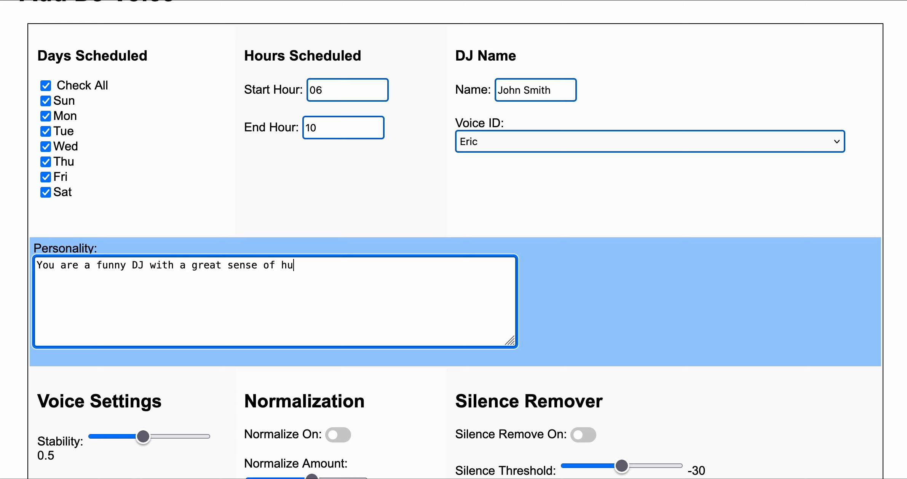
type("mor.  You like to")
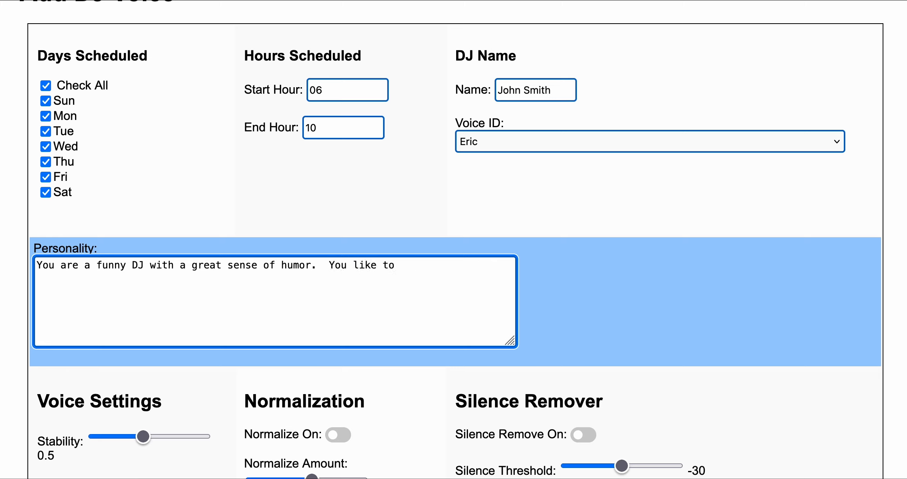
type(" tell da")
type("d hj")
key("BackSpace")
key("BackSpace")
type("jokes.")
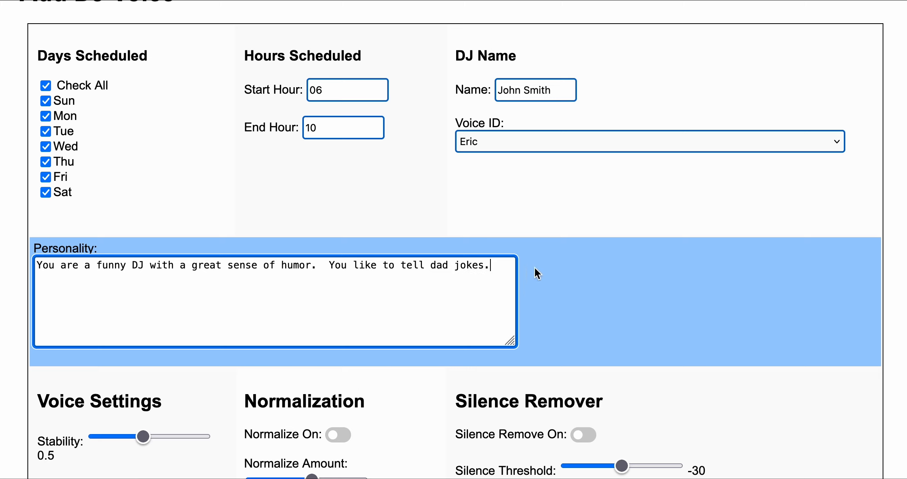
type("  You have a love for")
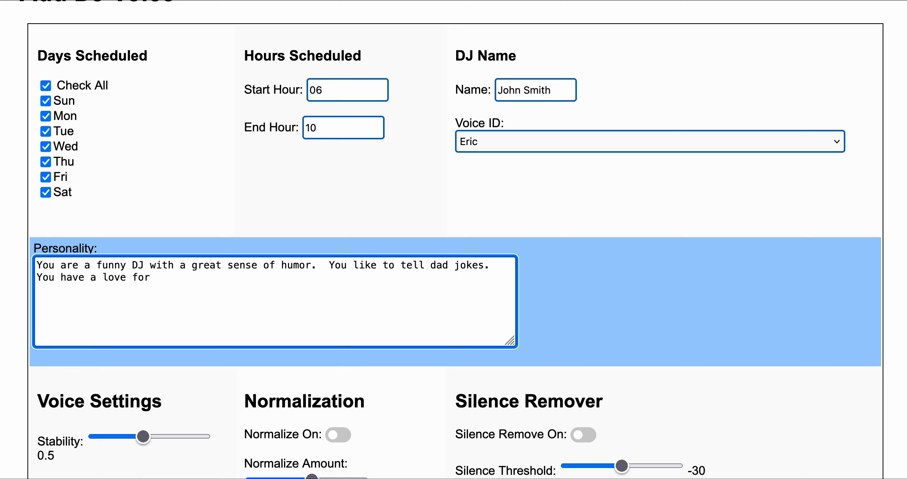
type(" chocolate.")
Set the DJ voice's stability to 0.44 and its clarity to 0.82 in the voice settings
scroll(651, 331, "down", 3)
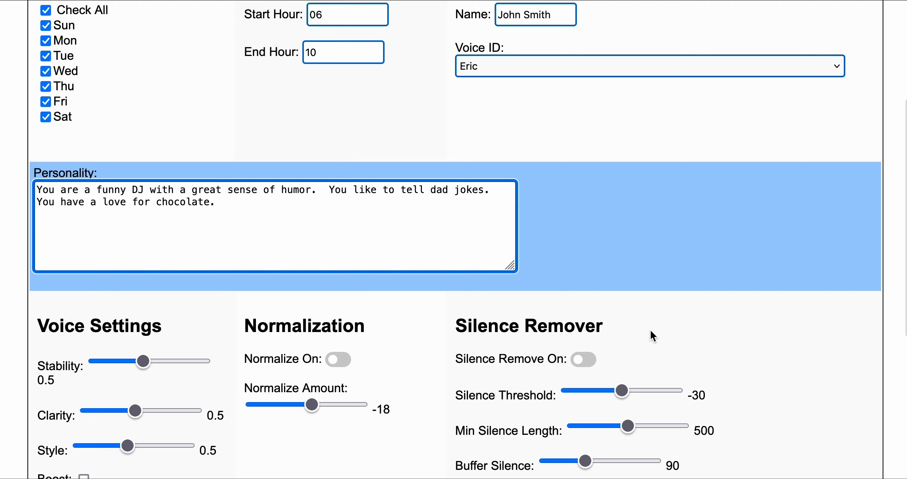
scroll(651, 332, "down", 5)
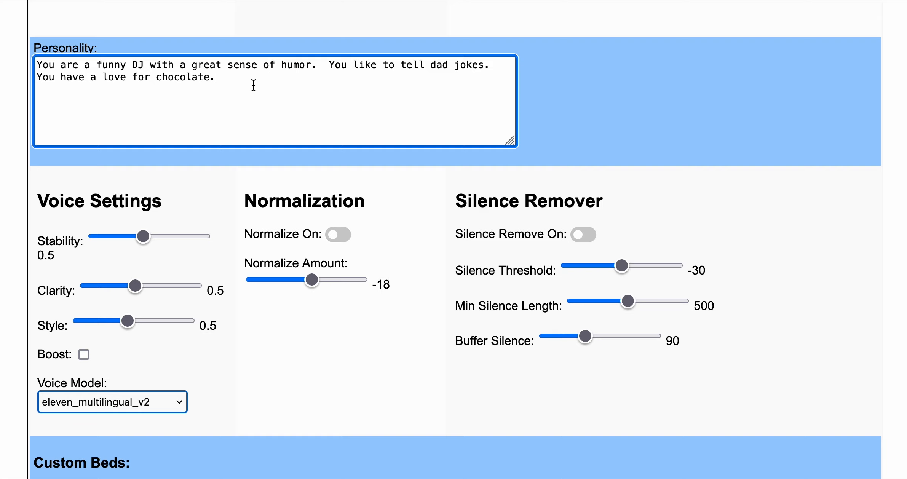
left_click_drag(242, 82, 25, 53)
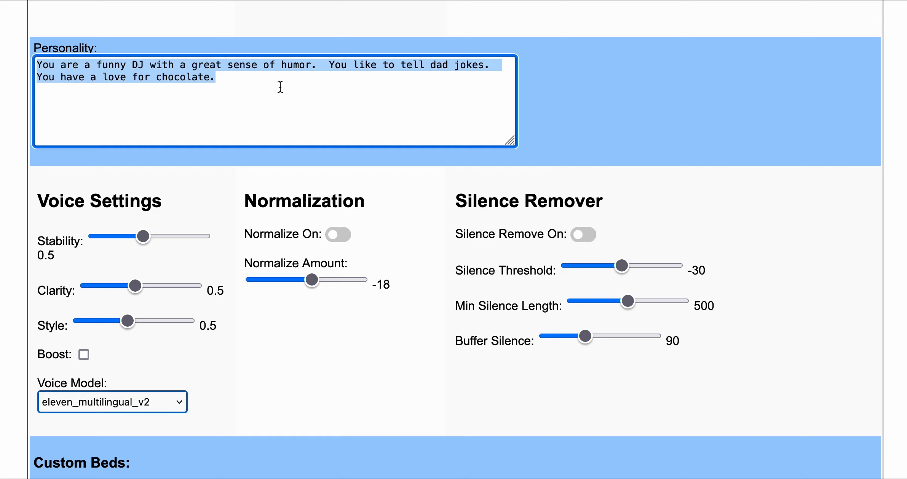
left_click(246, 80)
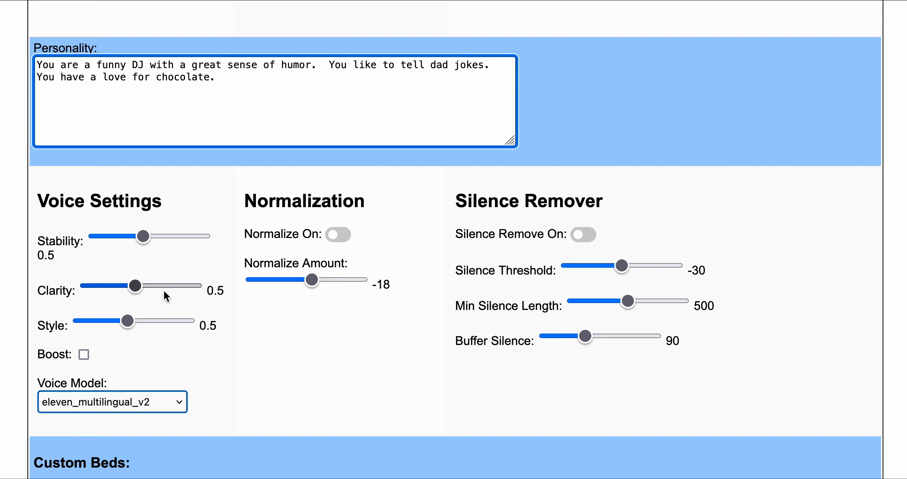
left_click_drag(148, 238, 126, 235)
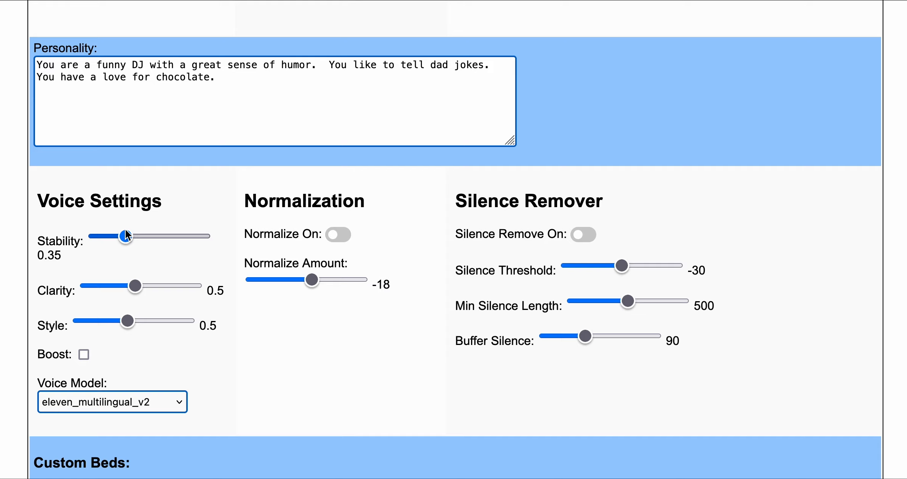
left_click_drag(125, 230, 136, 229)
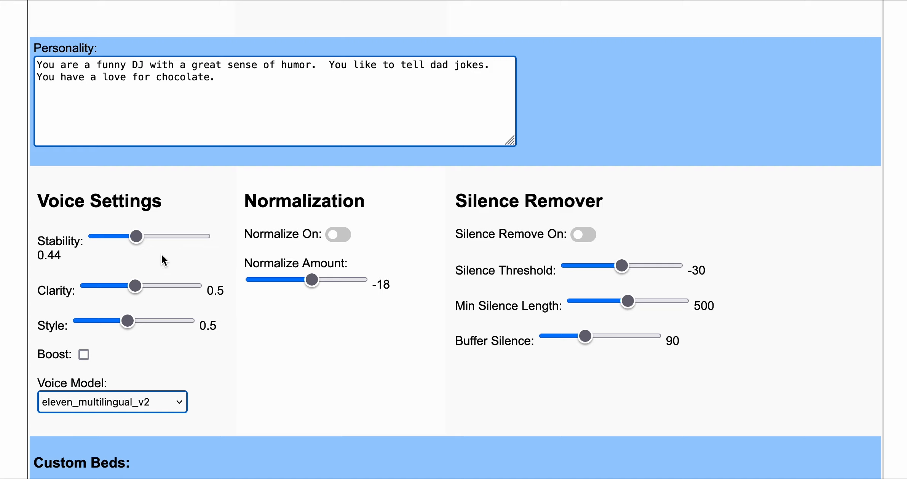
left_click_drag(137, 282, 181, 284)
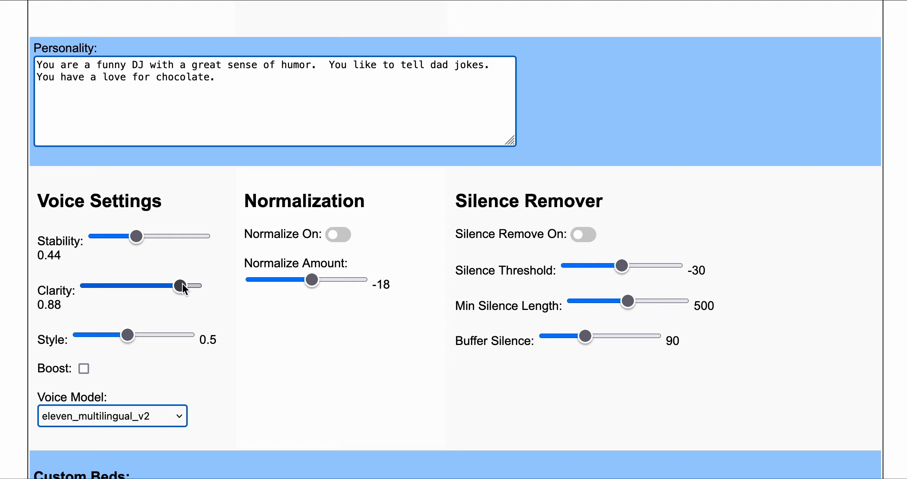
mouse_move(182, 287)
left_mouse_down()
mouse_move(130, 287)
mouse_move(173, 286)
left_mouse_up()
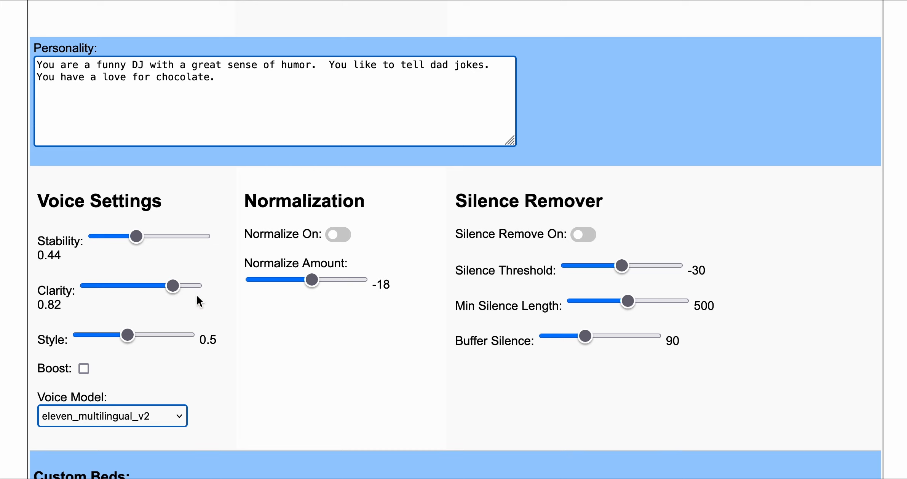
Set the DJ voice's style to 0.25 and enable Boost in the voice settings
scroll(211, 309, "down", 2)
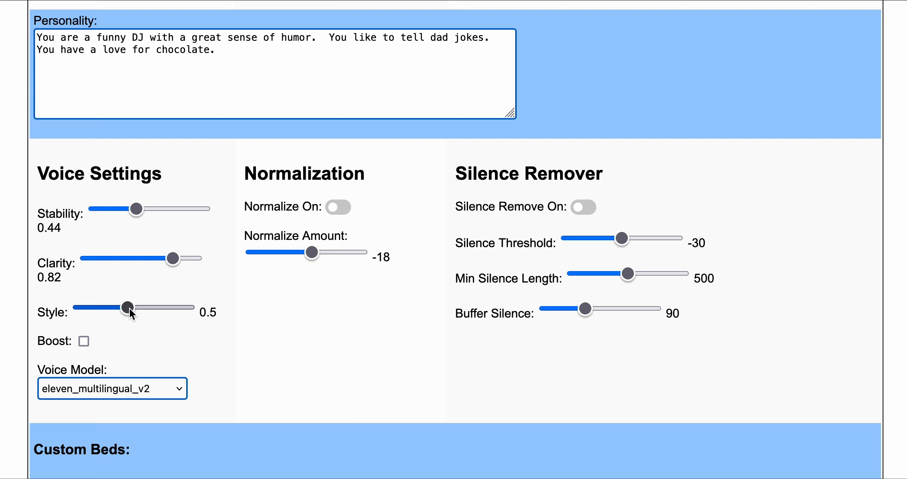
left_click_drag(129, 307, 111, 308)
left_click_drag(109, 306, 98, 306)
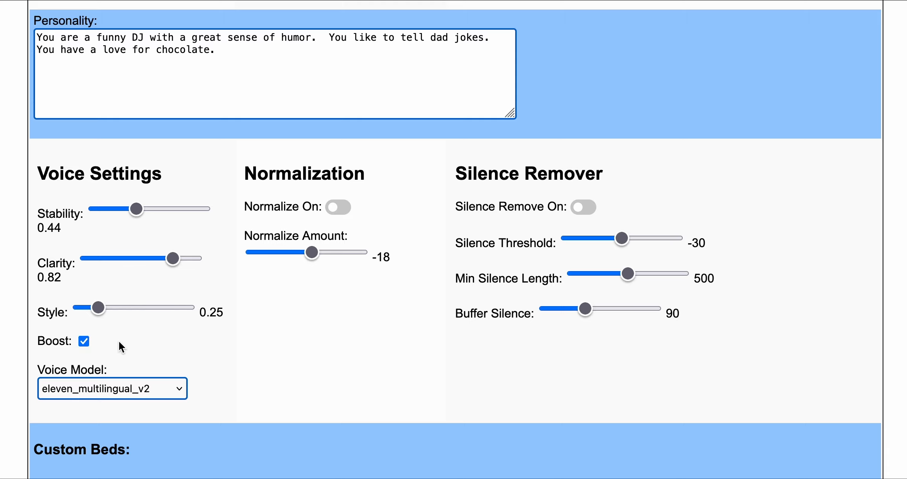
Examine the available voice models for the DJ voice, keeping eleven_multilingual_v2 selected
scroll(223, 384, "down", 2)
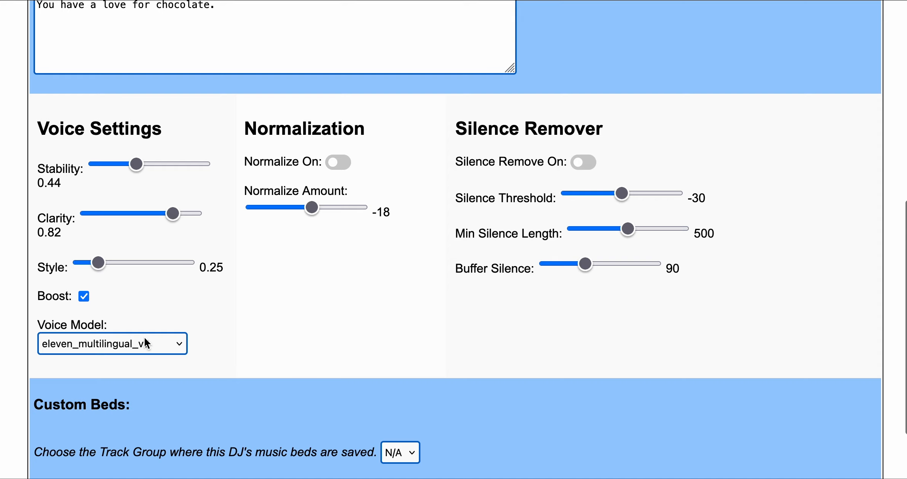
left_click(179, 345)
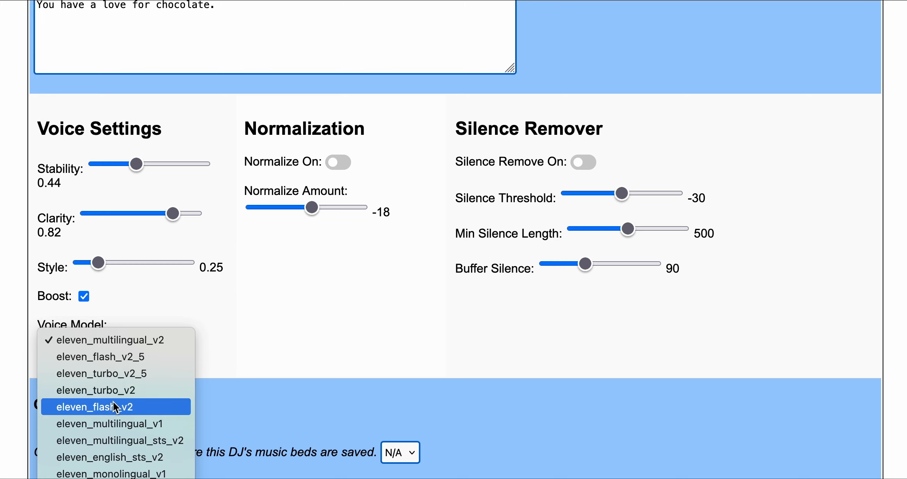
left_click(252, 318)
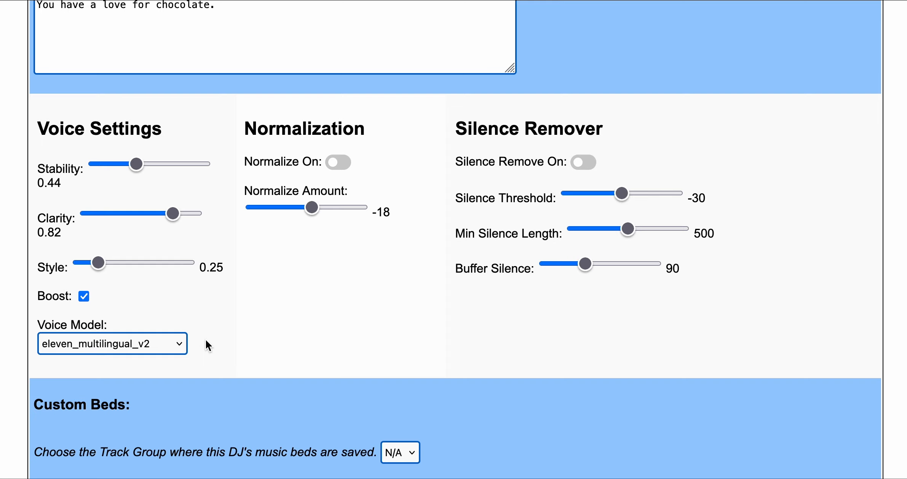
left_click(163, 340)
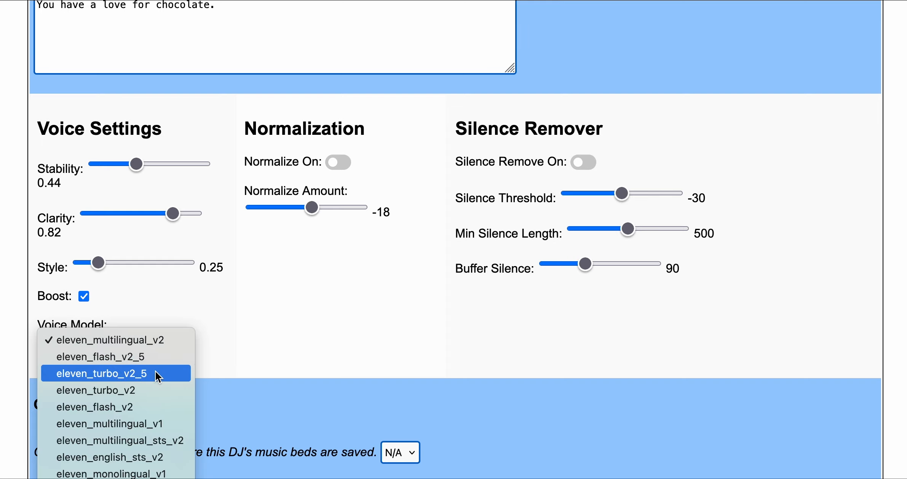
left_click(231, 331)
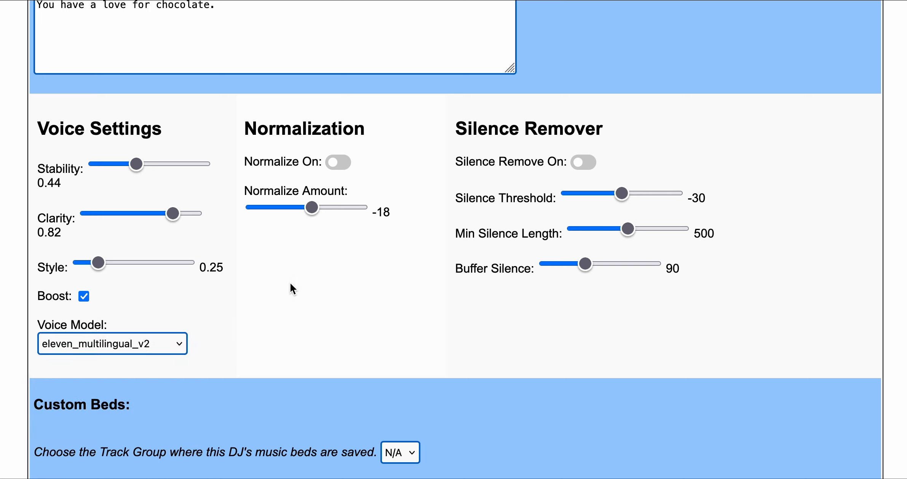
Turn on normalization for the DJ voice and set the normalize amount to -15
left_click(340, 163)
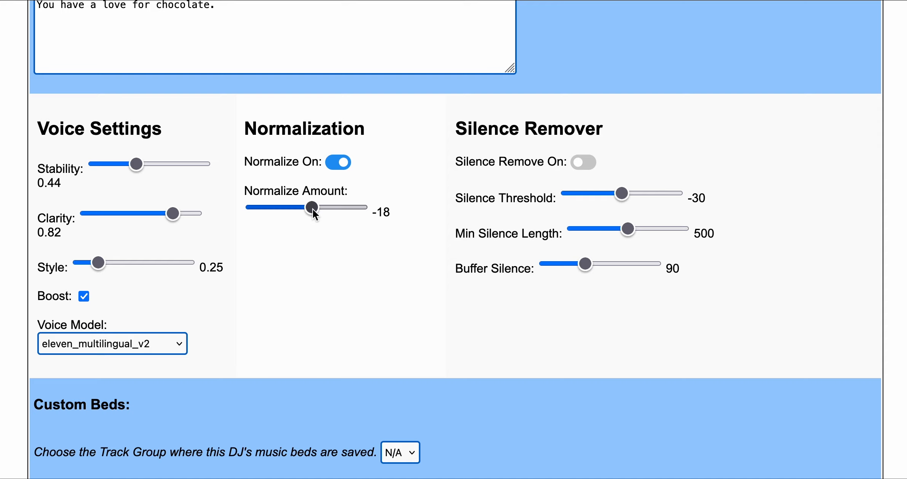
left_click_drag(313, 207, 320, 207)
left_click_drag(322, 214, 319, 213)
mouse_move(315, 208)
left_mouse_down()
mouse_move(307, 209)
mouse_move(319, 208)
left_mouse_up()
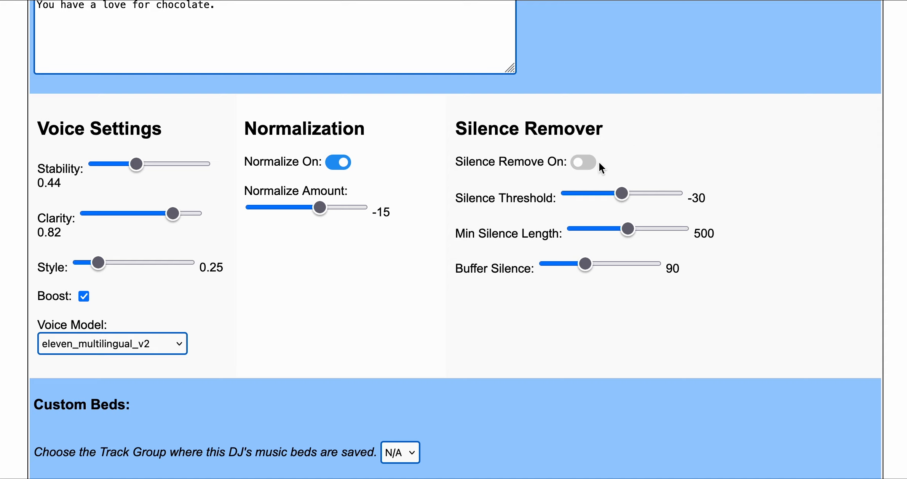
Turn on the silence remover with silence threshold -39, minimum silence length 900 and buffer silence 95
left_click(583, 169)
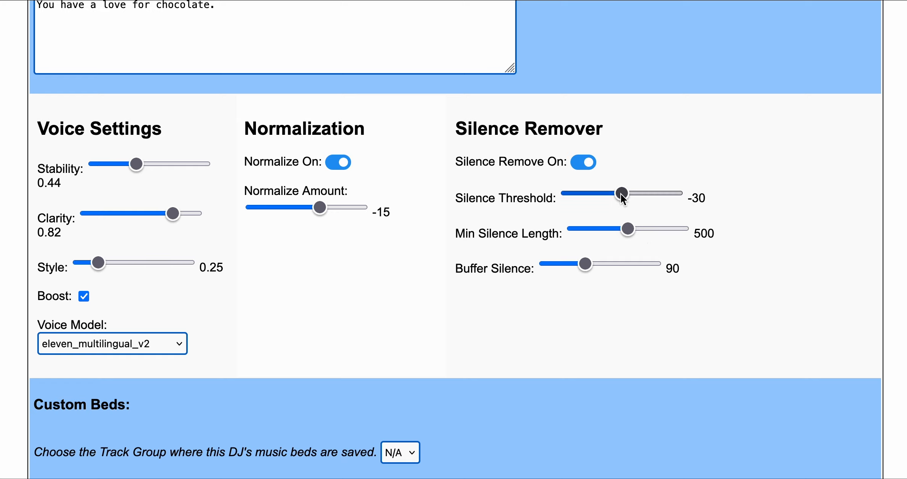
left_click_drag(621, 193, 606, 193)
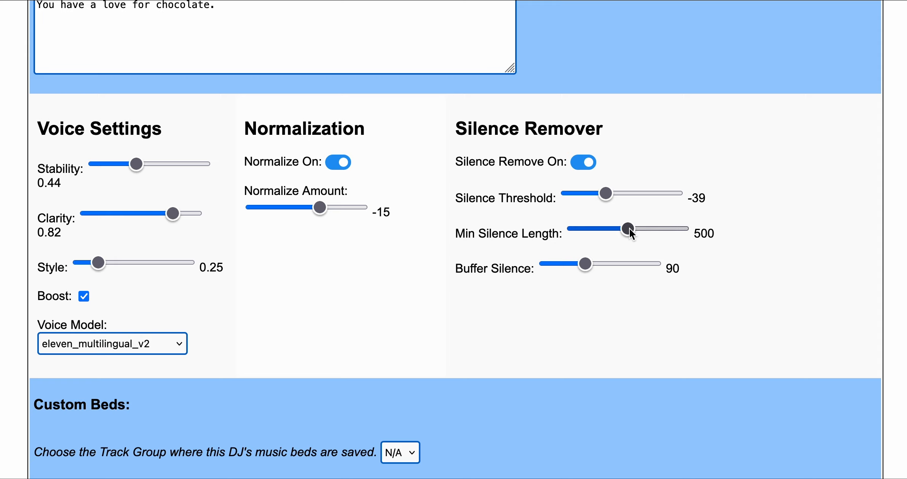
left_click_drag(628, 228, 668, 230)
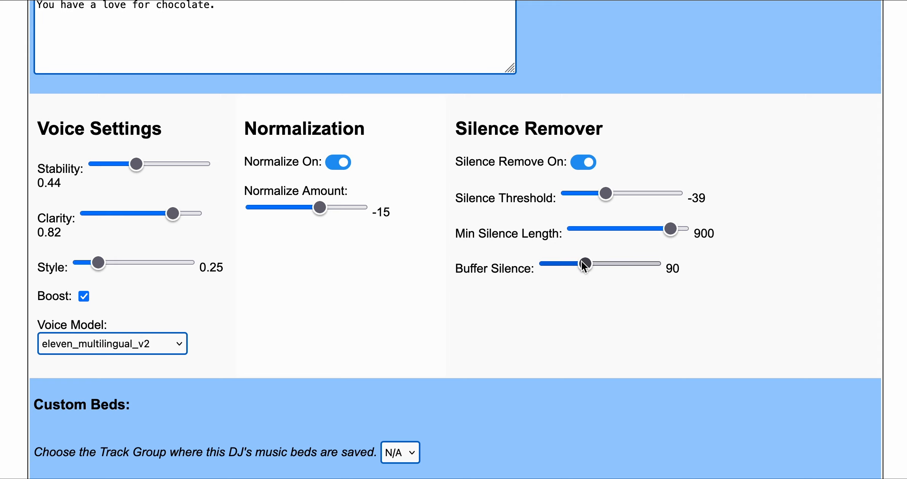
left_click_drag(581, 261, 588, 261)
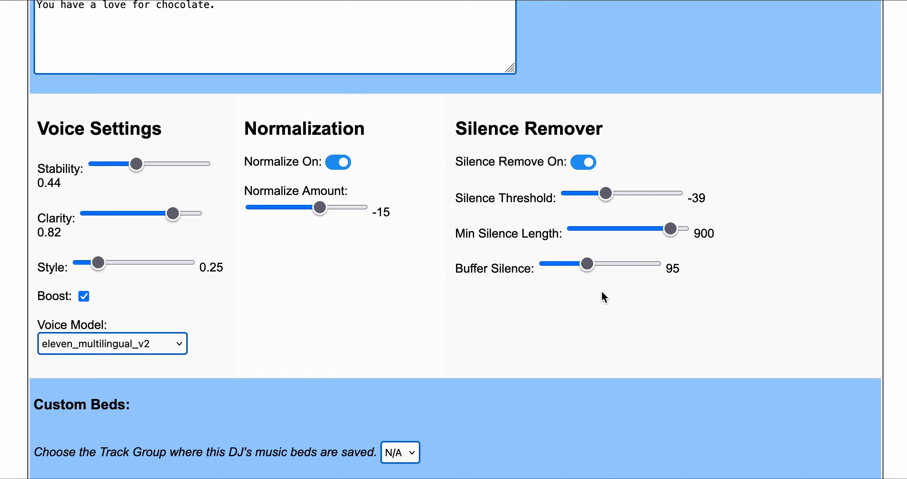
Review the completed DJ voice form from schedule to custom beds and add the new DJ voice
scroll(173, 396, "down", 3)
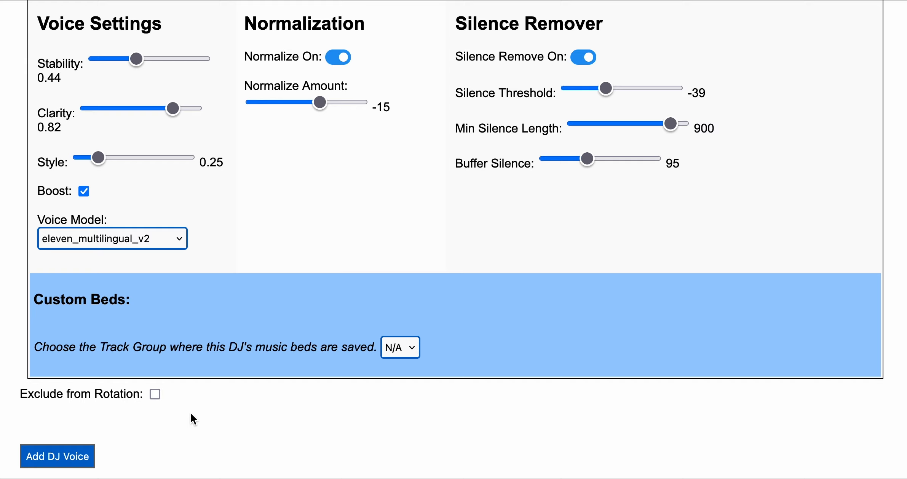
scroll(206, 412, "up", 15)
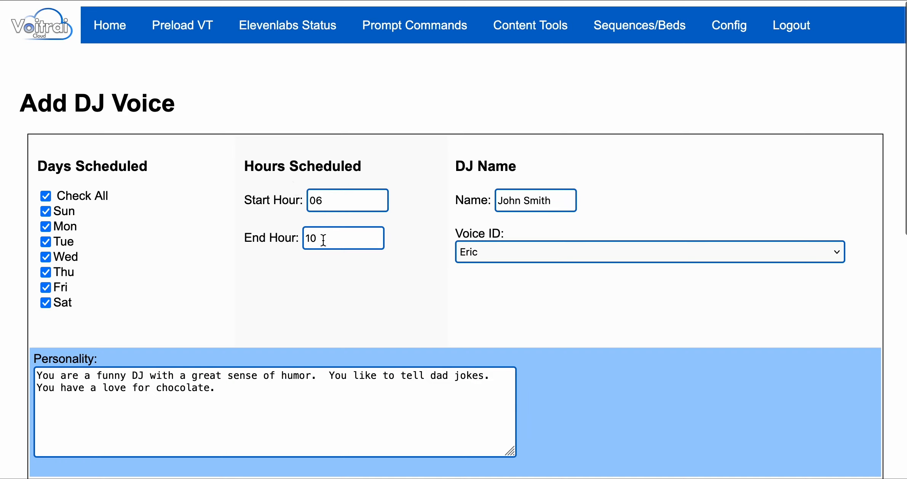
scroll(327, 295, "down", 10)
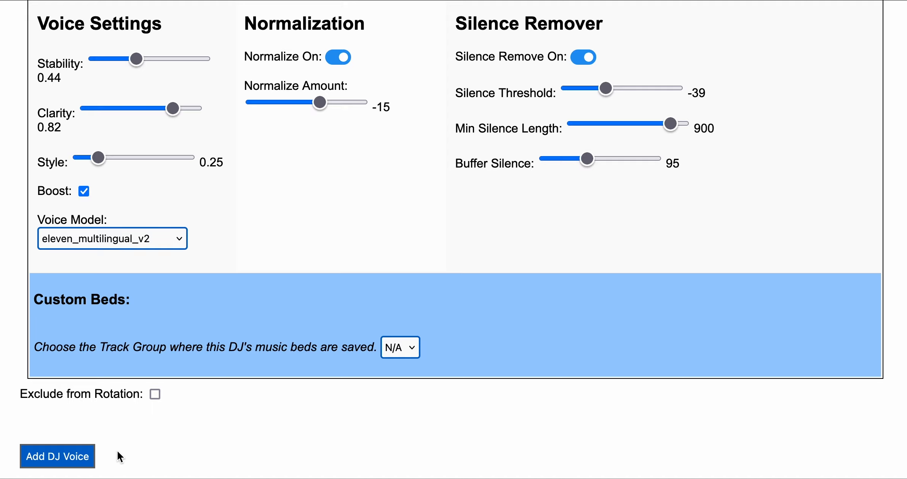
scroll(272, 348, "up", 15)
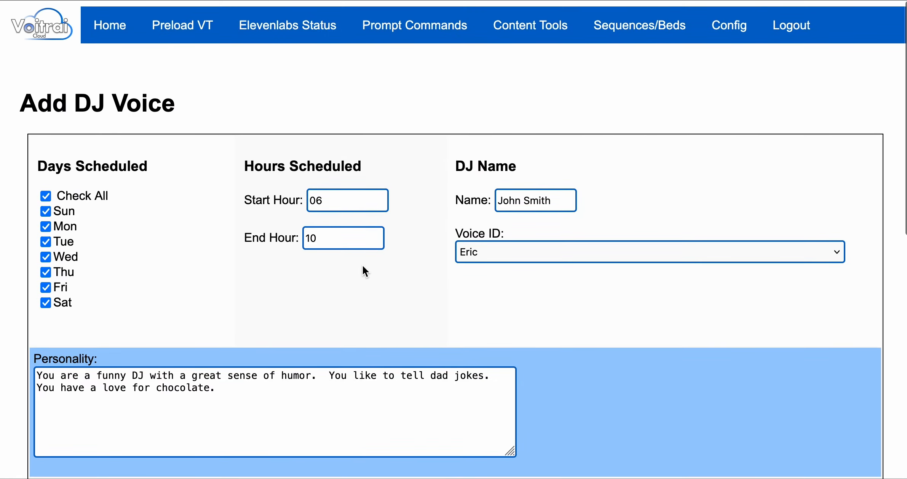
scroll(442, 284, "down", 15)
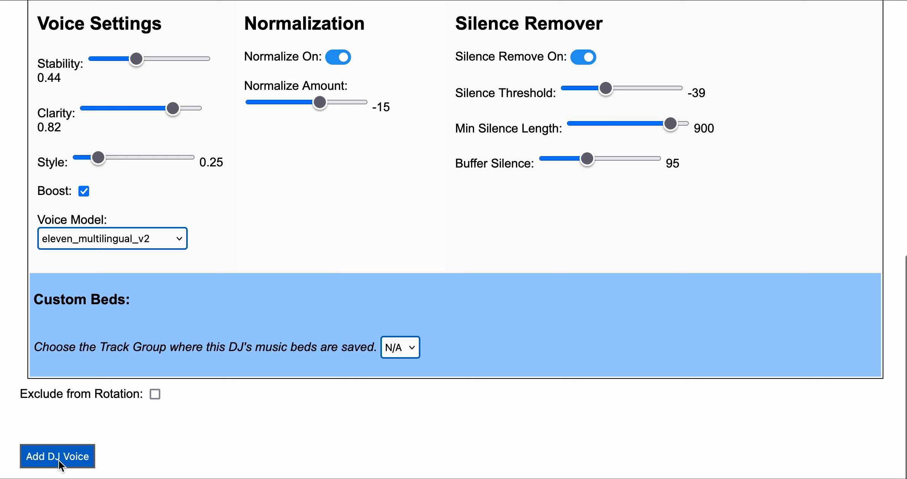
left_click(58, 457)
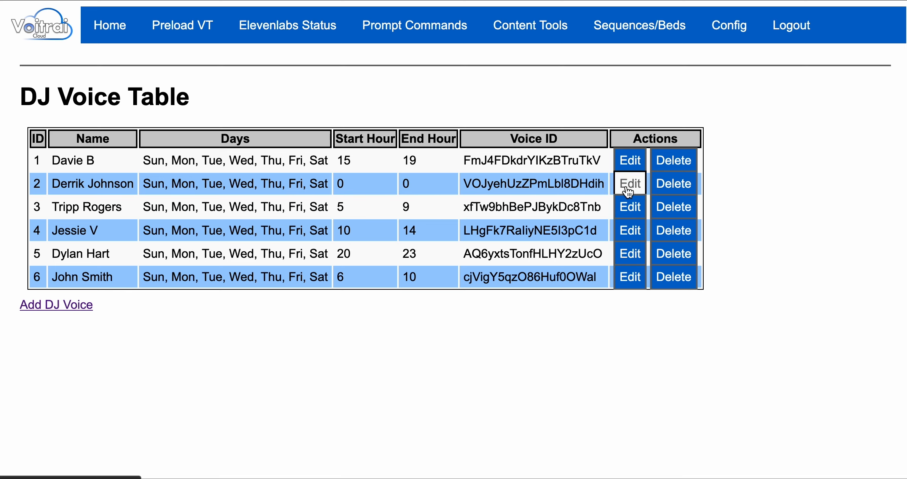
Open the weather and news reporter's DJ voice for editing, set its normalize amount to -18 and update the voice
left_click(627, 187)
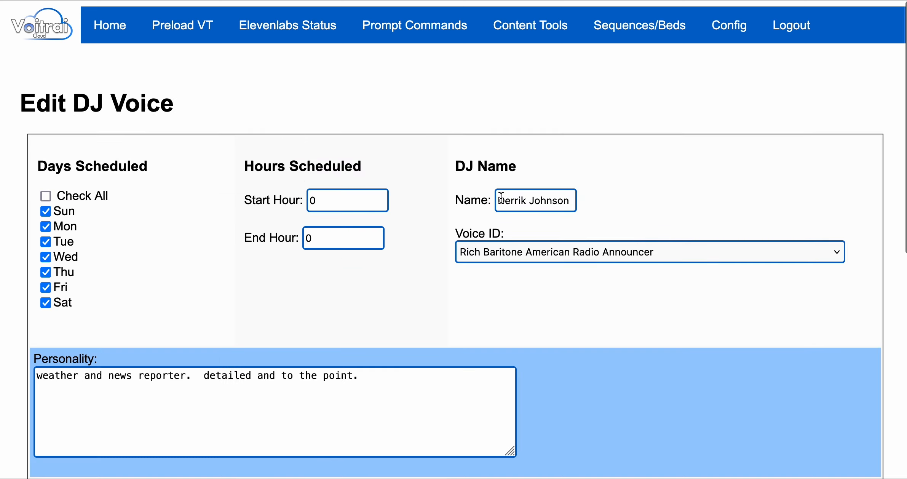
left_click_drag(500, 200, 570, 206)
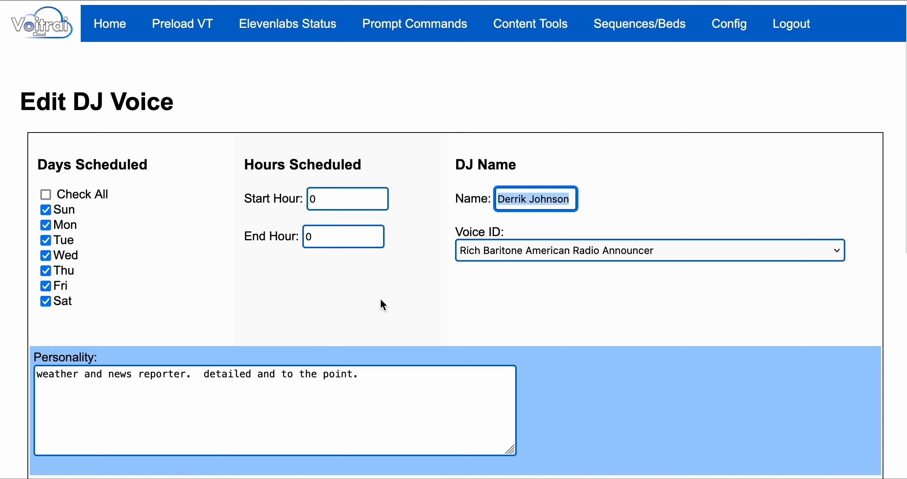
scroll(383, 305, "down", 3)
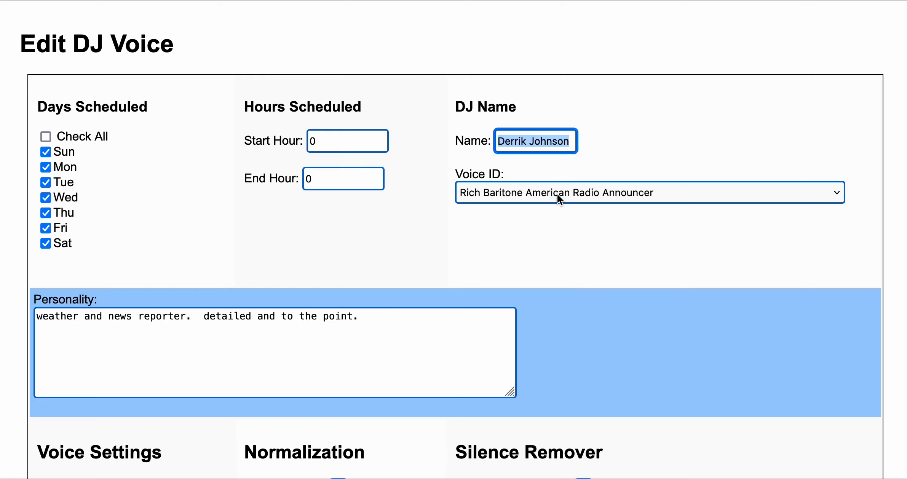
scroll(558, 245, "down", 1)
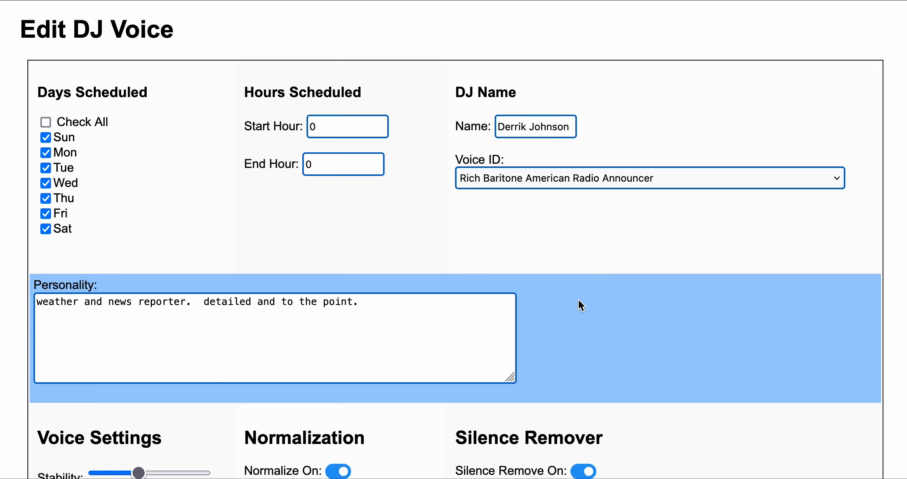
scroll(579, 299, "down", 10)
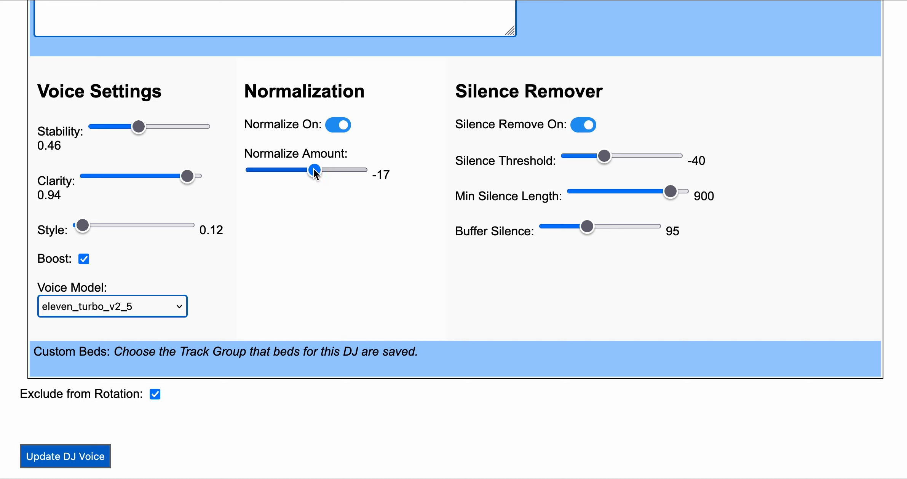
left_click_drag(316, 168, 313, 169)
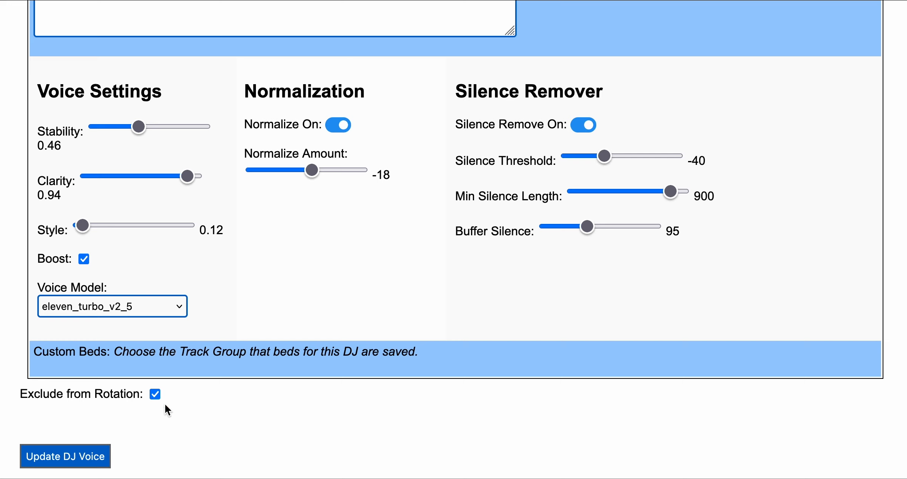
left_click(71, 459)
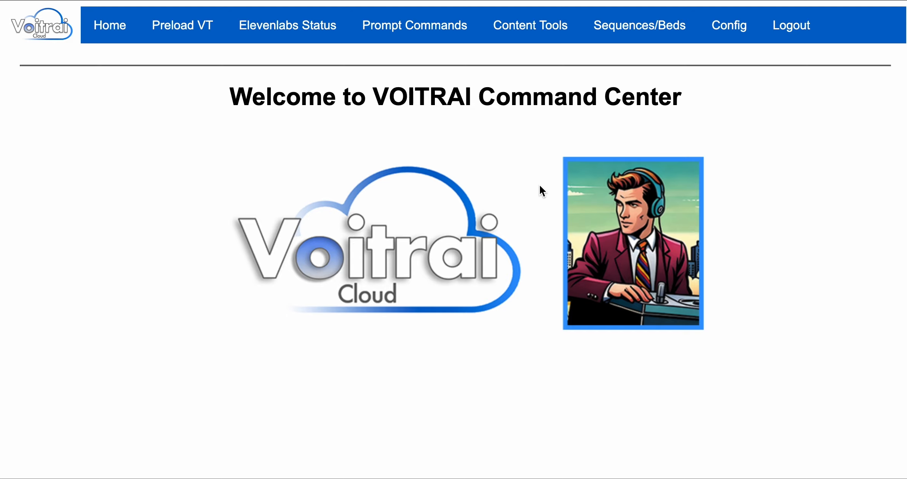
mouse_move(432, 38)
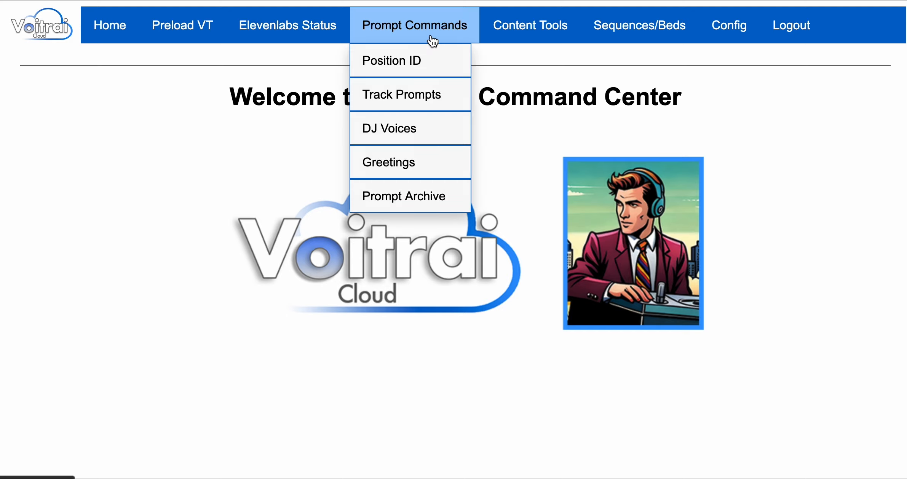
left_click(405, 96)
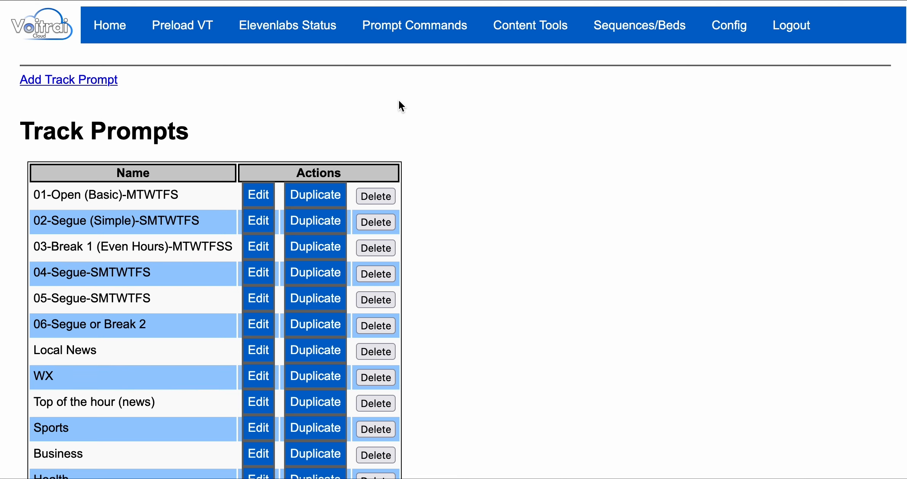
left_click(119, 34)
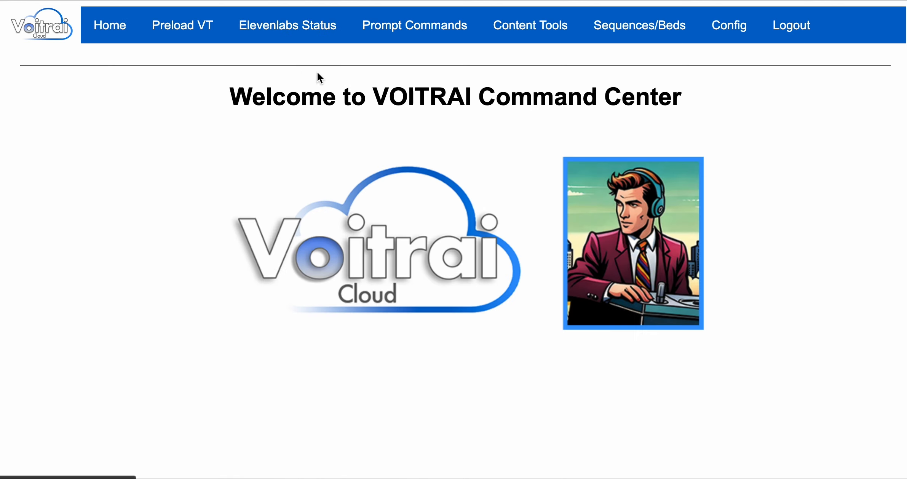
Open the Track Prompts page and examine the full list of prompts
mouse_move(431, 34)
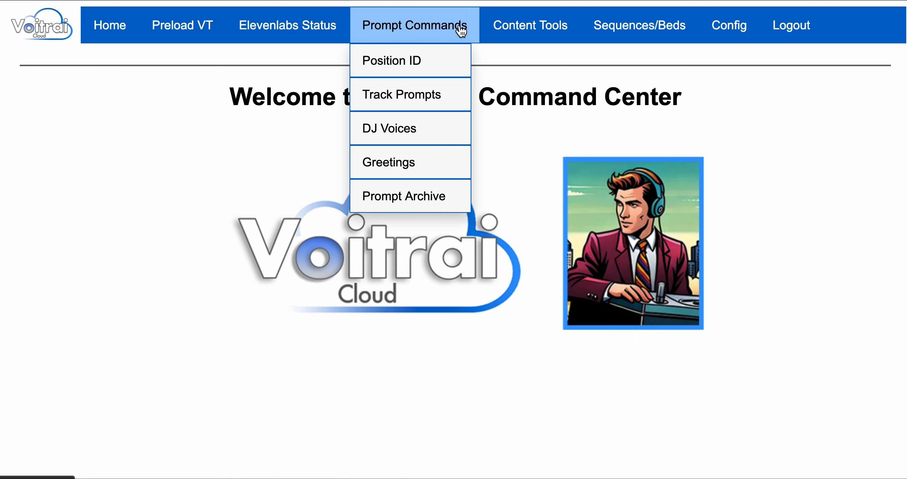
left_click(393, 96)
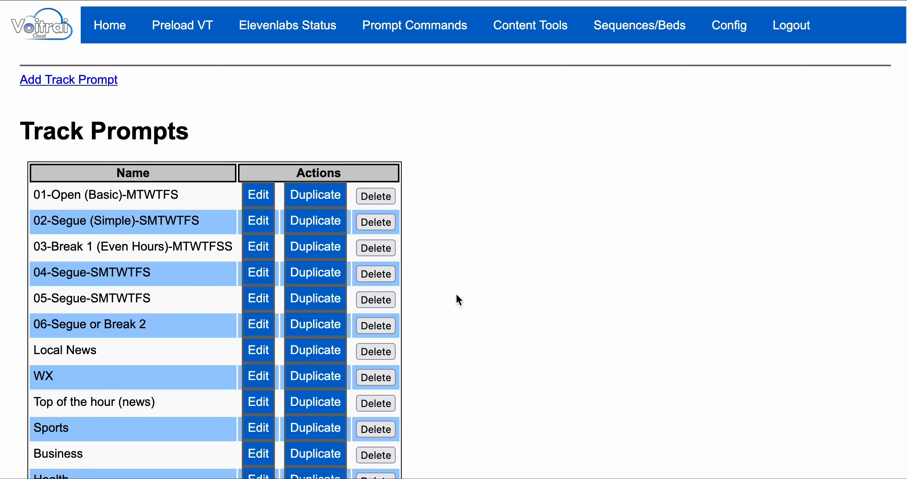
scroll(421, 288, "down", 5)
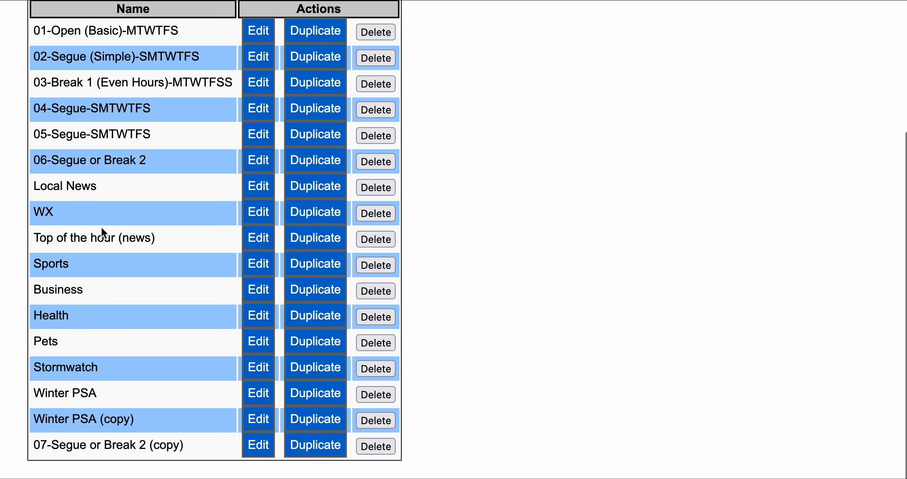
scroll(175, 170, "up", 2)
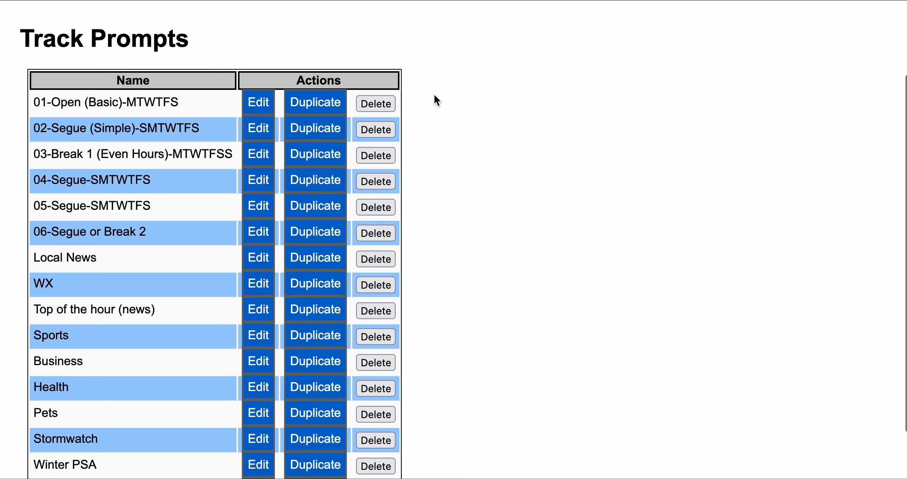
scroll(503, 168, "down", 2)
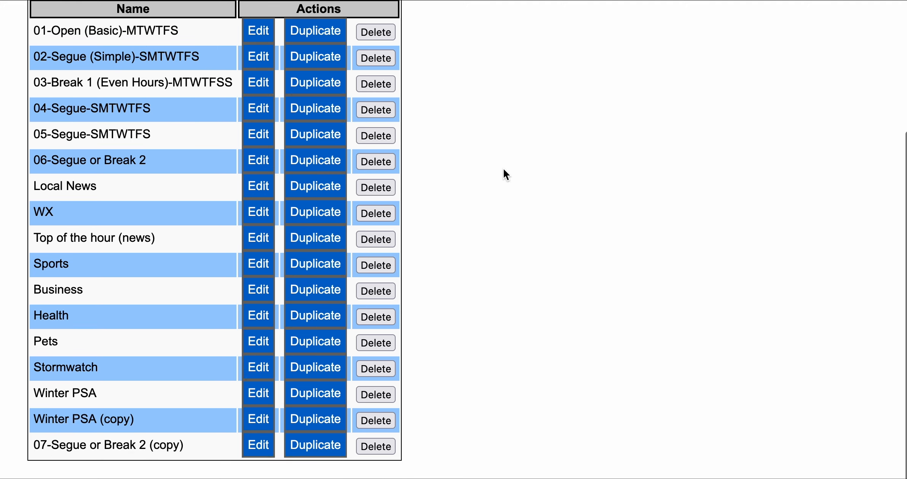
scroll(503, 168, "up", 5)
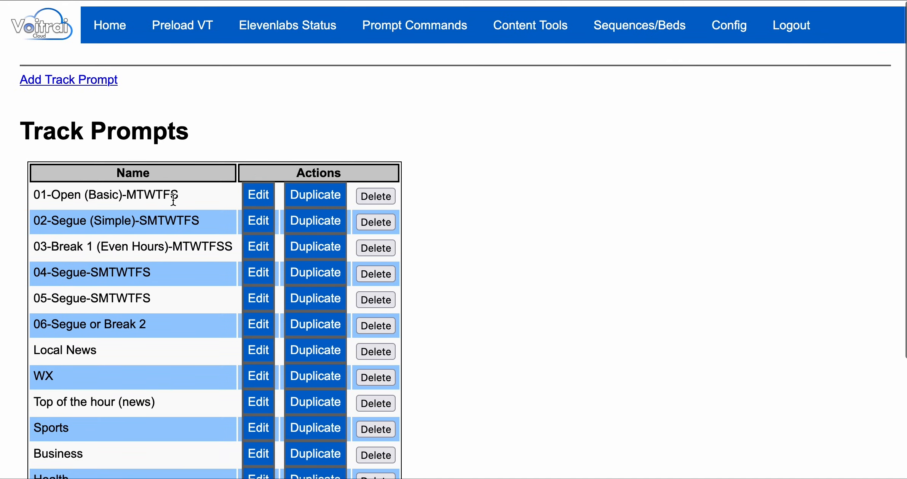
Open the track prompt 01-Open (Basic)-MTWTFS for editing
left_click_drag(190, 195, 88, 197)
left_click(20, 201)
left_click(259, 195)
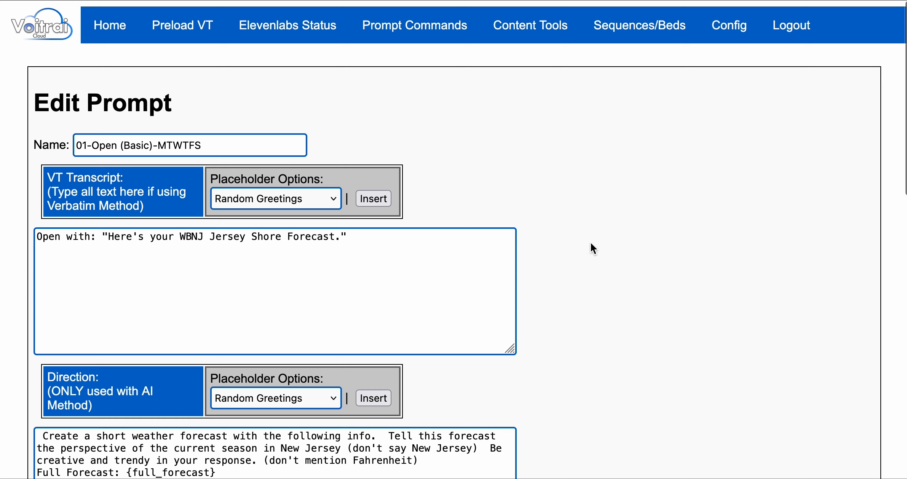
Look over the prompt's sections and examine its name and the opening line in the VT Transcript
scroll(600, 330, "down", 5)
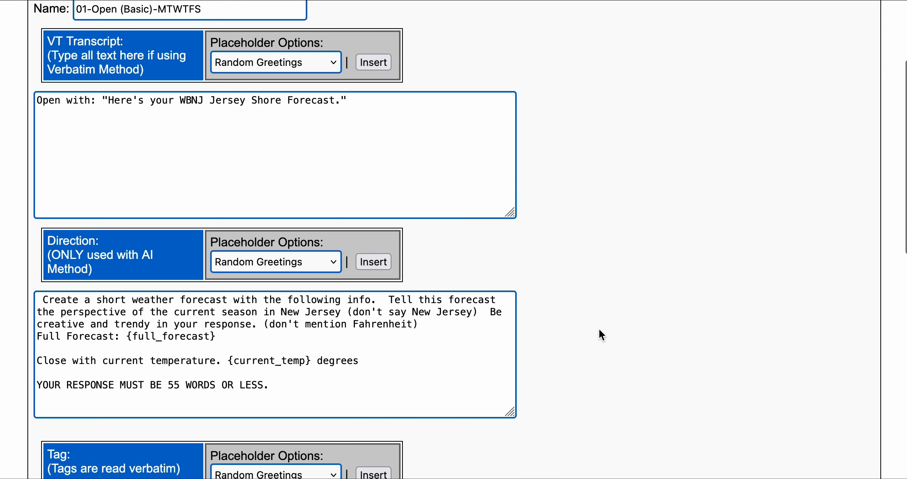
scroll(599, 330, "down", 1)
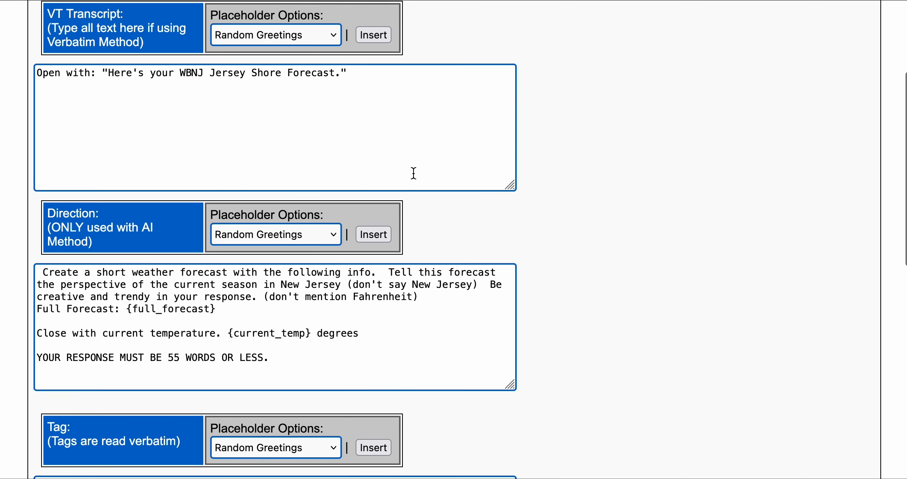
scroll(414, 173, "up", 6)
left_click_drag(229, 142, 49, 146)
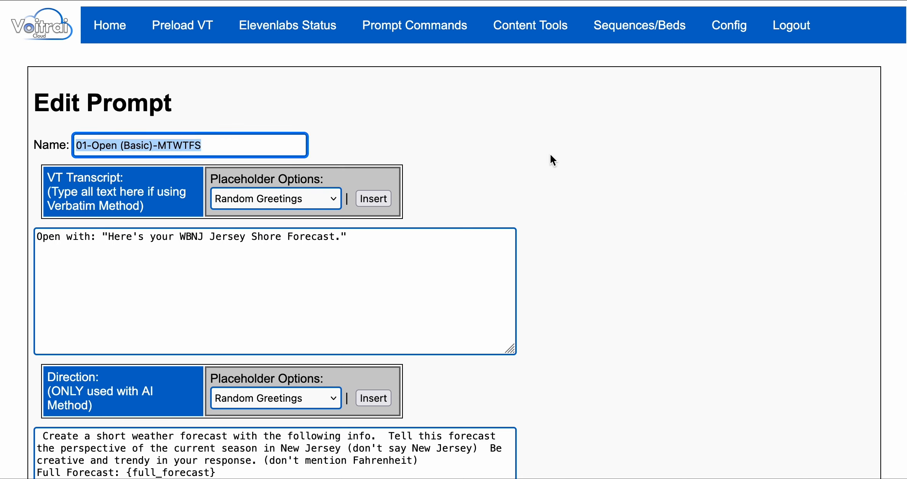
scroll(559, 259, "down", 3)
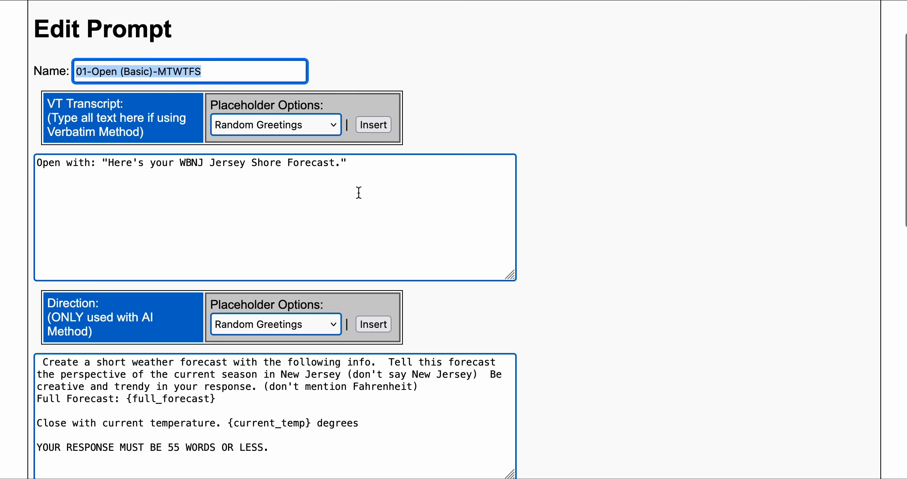
left_click_drag(365, 163, 17, 157)
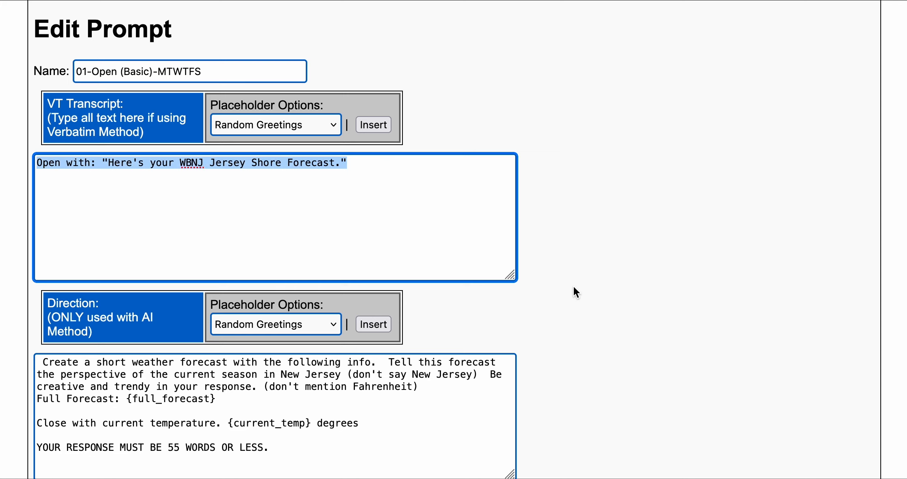
scroll(574, 288, "down", 3)
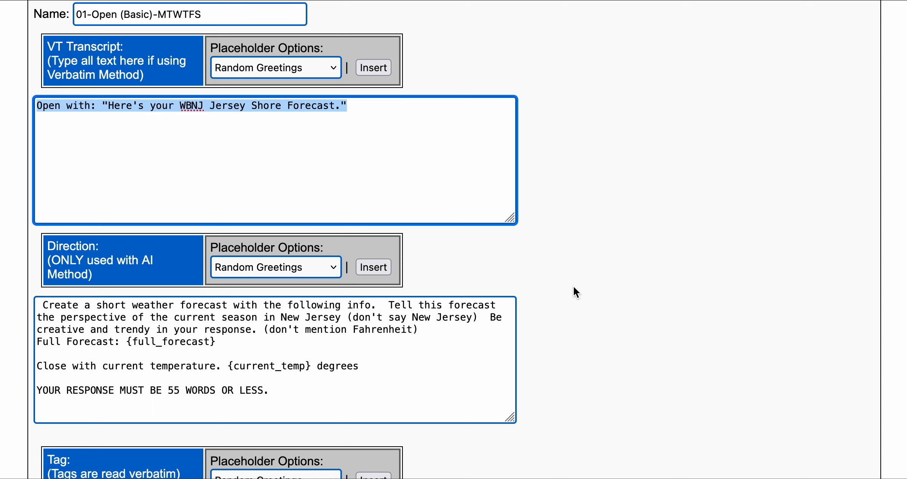
scroll(574, 286, "down", 10)
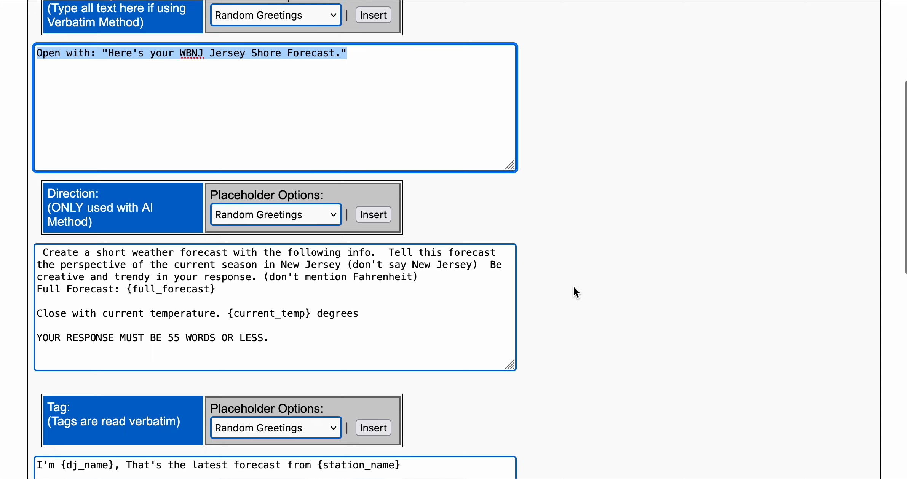
Examine the Direction text, including the forecast instructions, the {full_forecast} and {current_temp} placeholders and the word-limit line
left_click(388, 167)
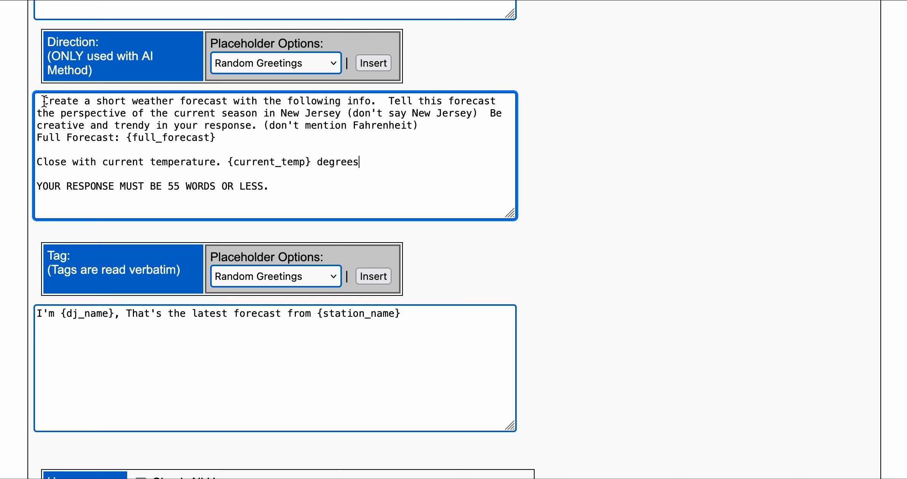
left_click_drag(43, 101, 251, 144)
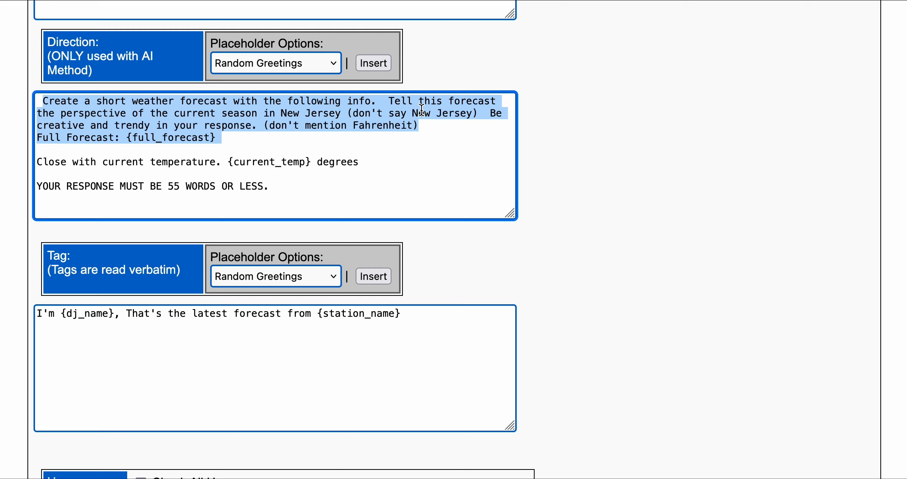
left_click(239, 145)
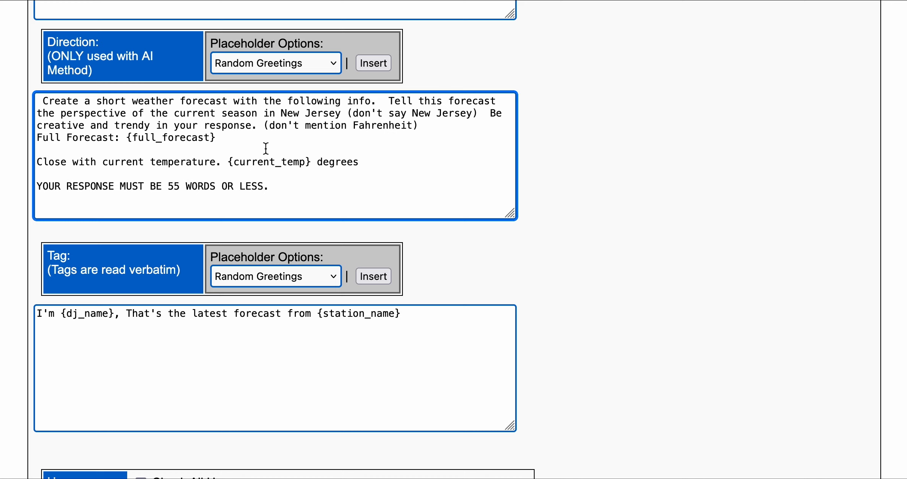
left_click_drag(225, 137, 130, 139)
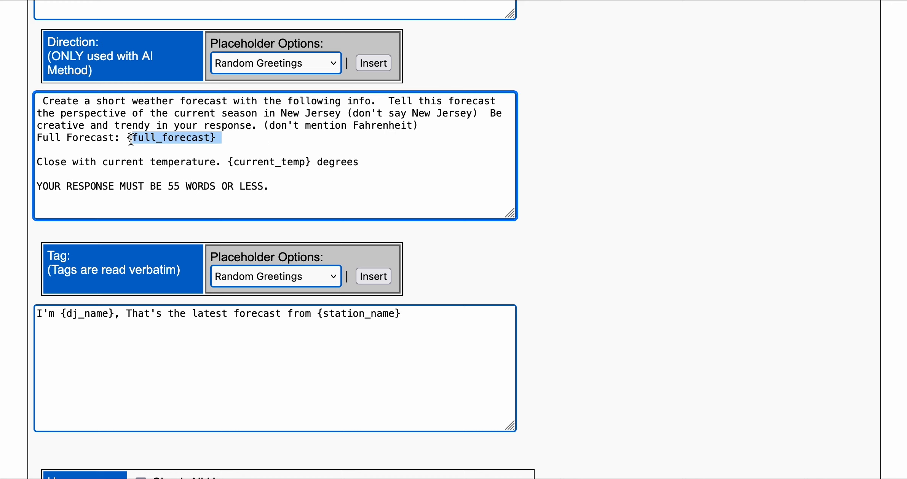
left_click(308, 136)
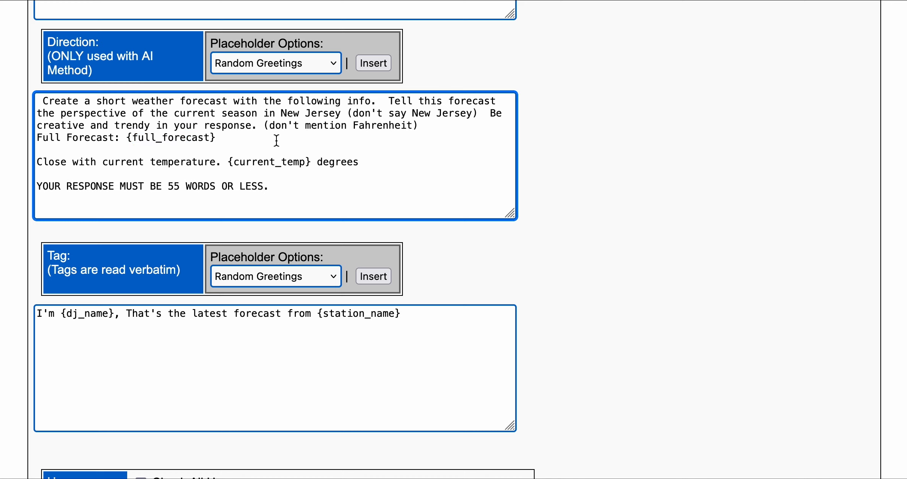
left_click_drag(233, 138, 127, 138)
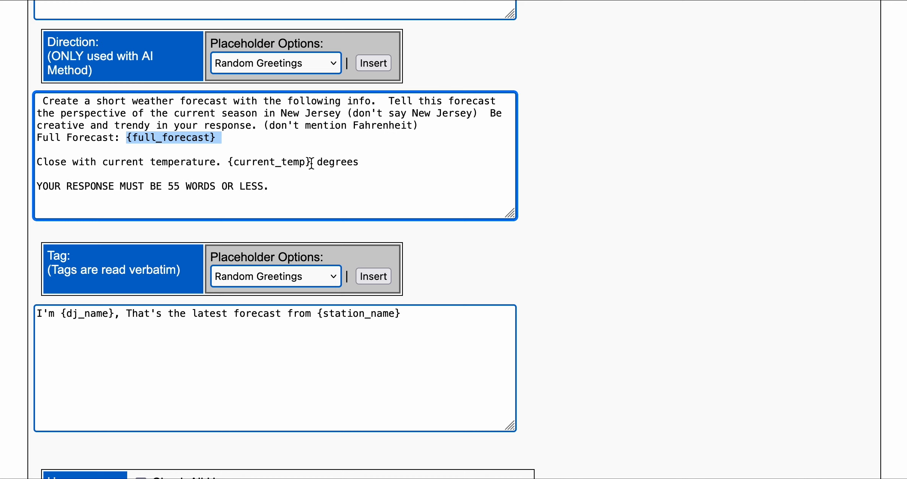
left_click_drag(312, 164, 228, 163)
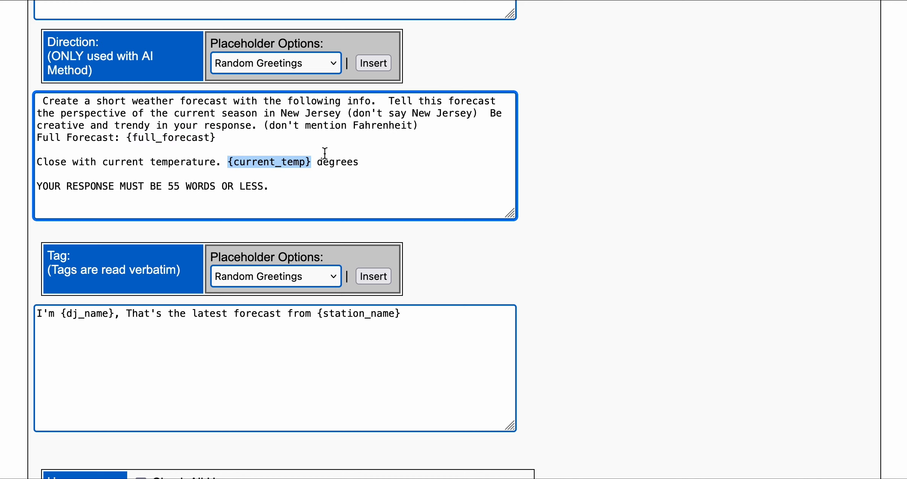
left_click(380, 161)
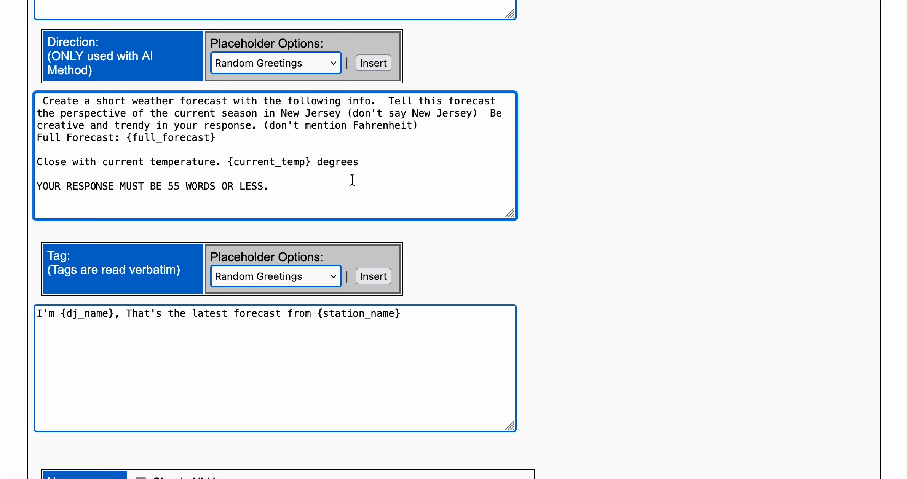
left_click(281, 186)
left_click_drag(271, 186, 33, 186)
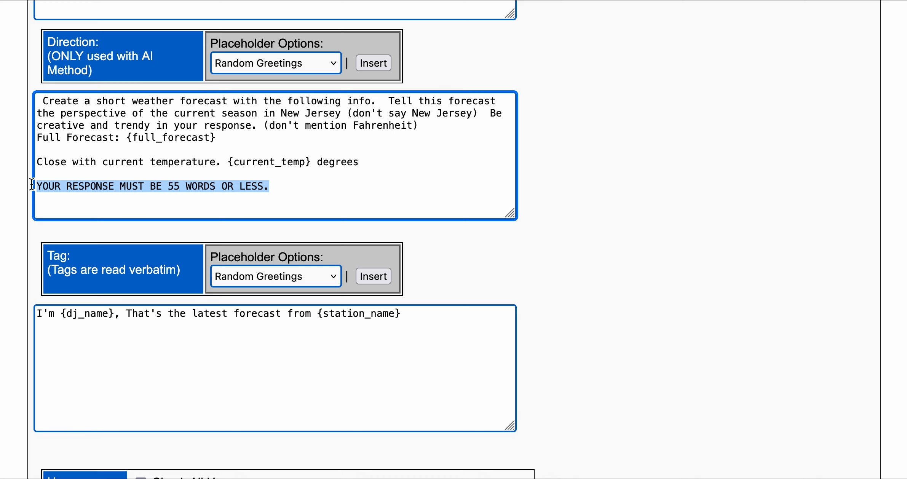
left_click(303, 188)
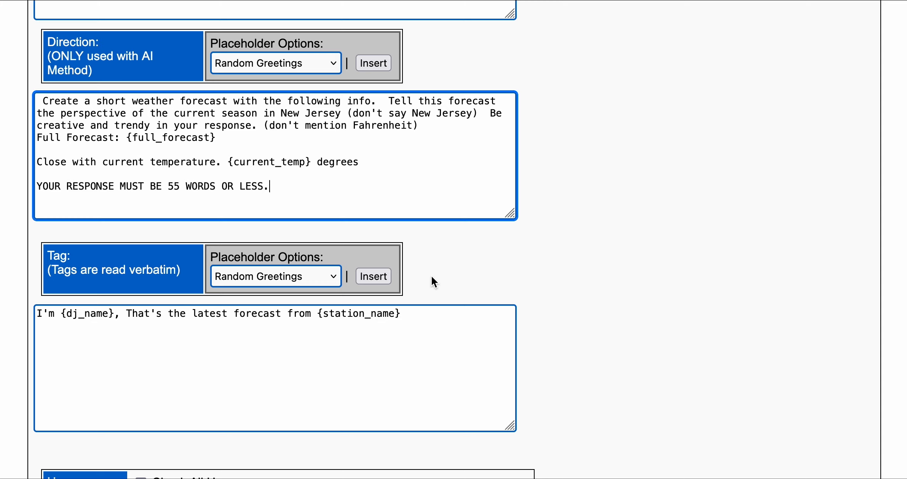
Compare the Direction text with the verbatim Tag, and examine the hour and day schedule and the Position/Prompt ID
scroll(420, 358, "down", 1)
scroll(420, 358, "down", 2)
left_click(372, 325)
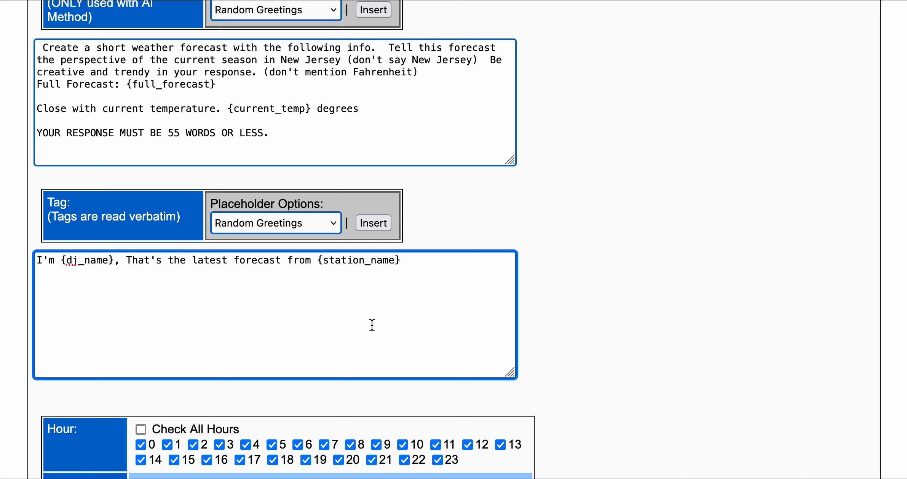
left_click_drag(300, 141, 10, 34)
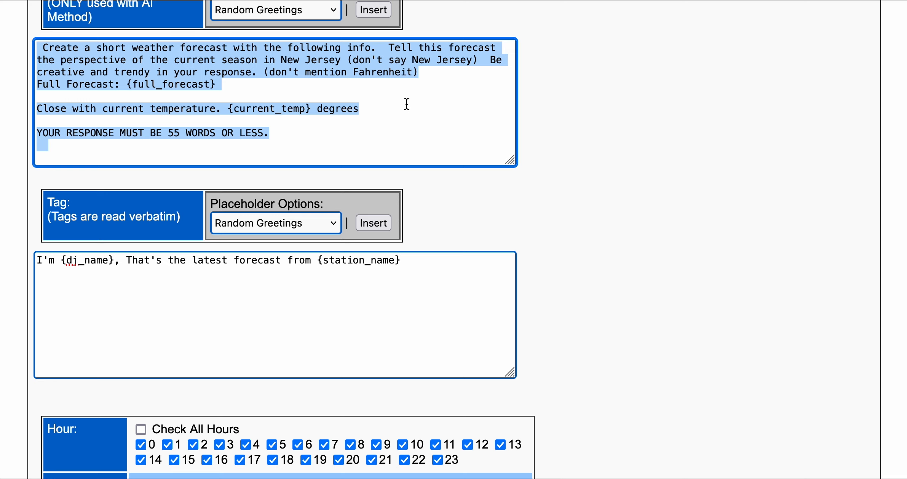
left_click_drag(420, 263, 42, 252)
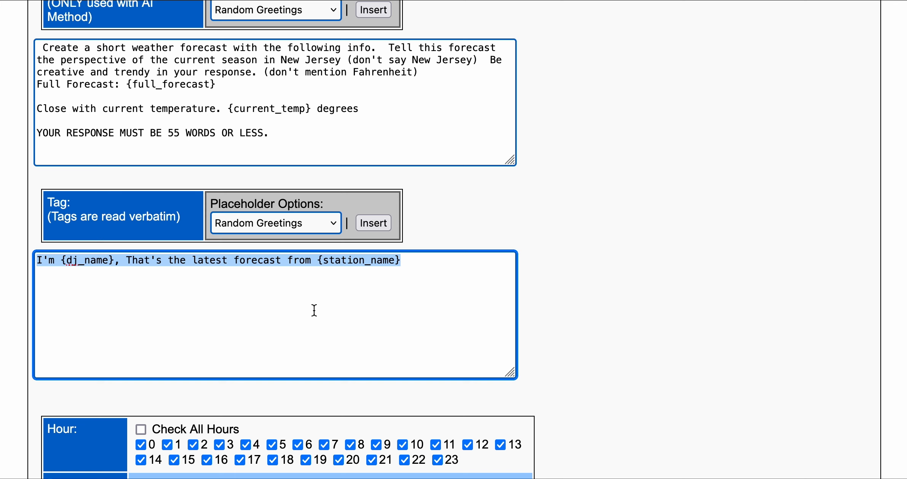
scroll(646, 271, "down", 5)
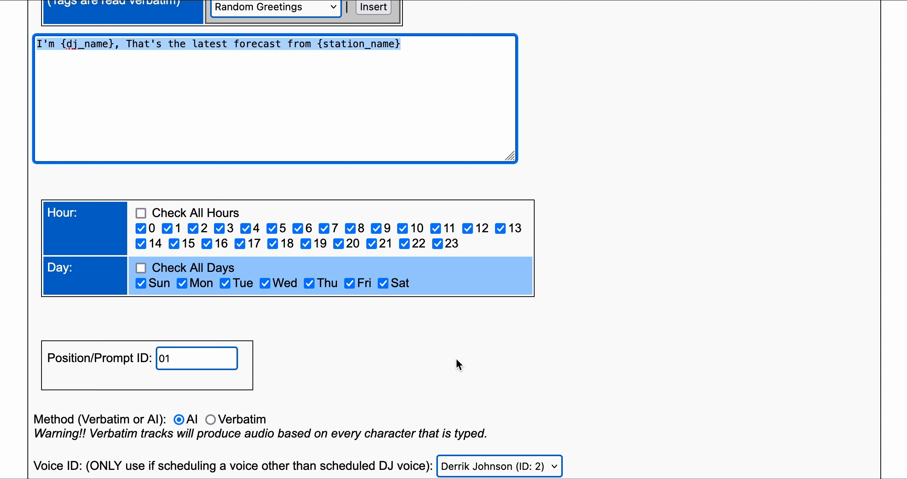
scroll(456, 359, "down", 3)
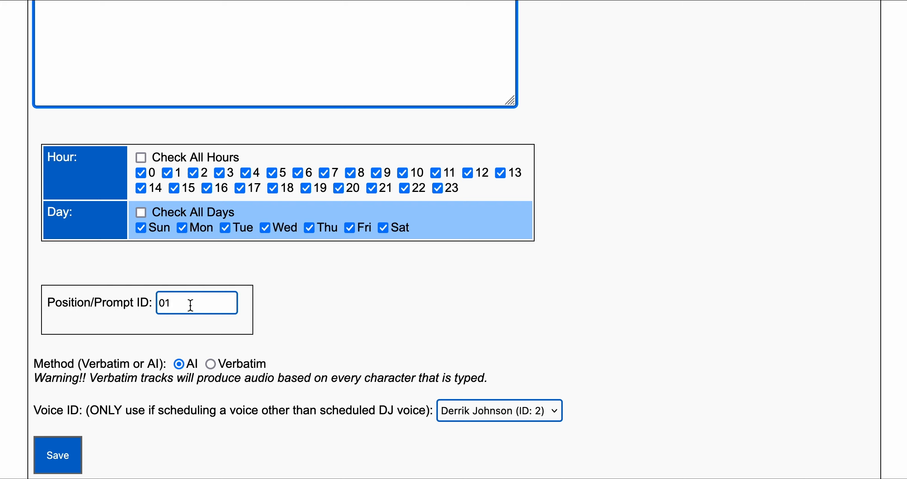
left_click_drag(193, 301, 145, 305)
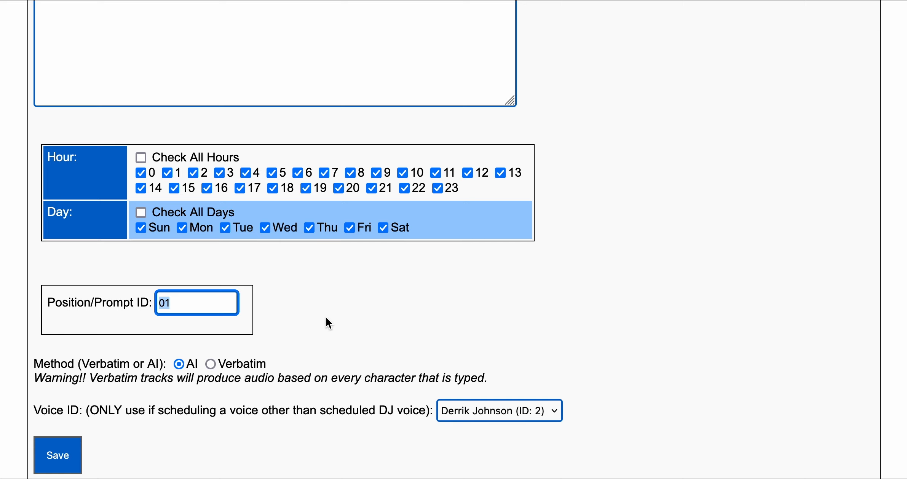
scroll(303, 329, "down", 1)
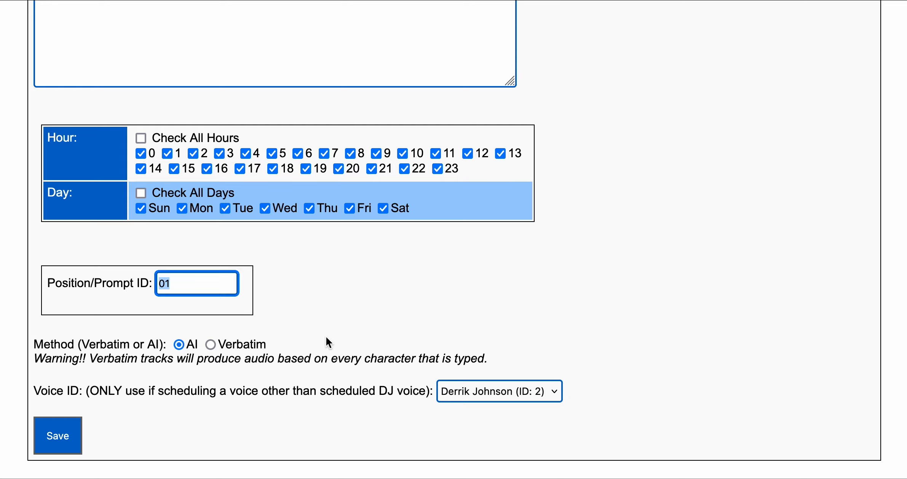
Recheck the VT Transcript's opening line and its note about the Verbatim method against the Direction and Tag sections
scroll(323, 303, "up", 10)
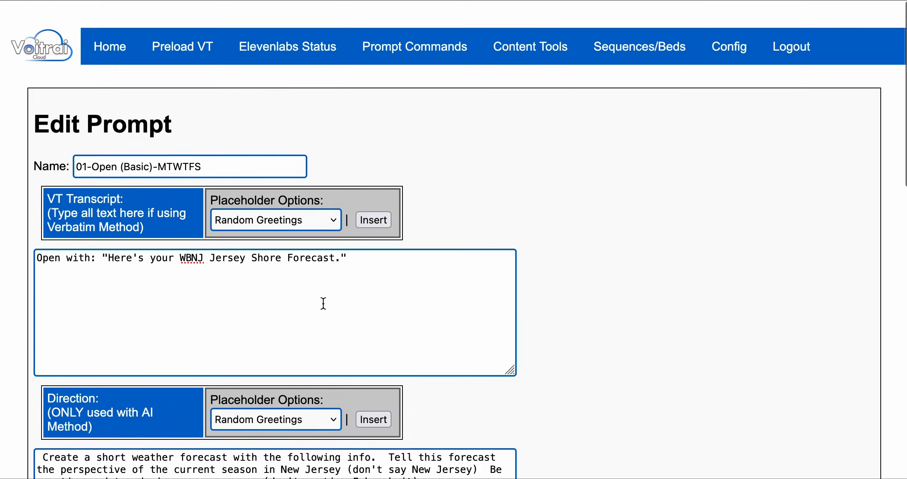
scroll(323, 303, "down", 4)
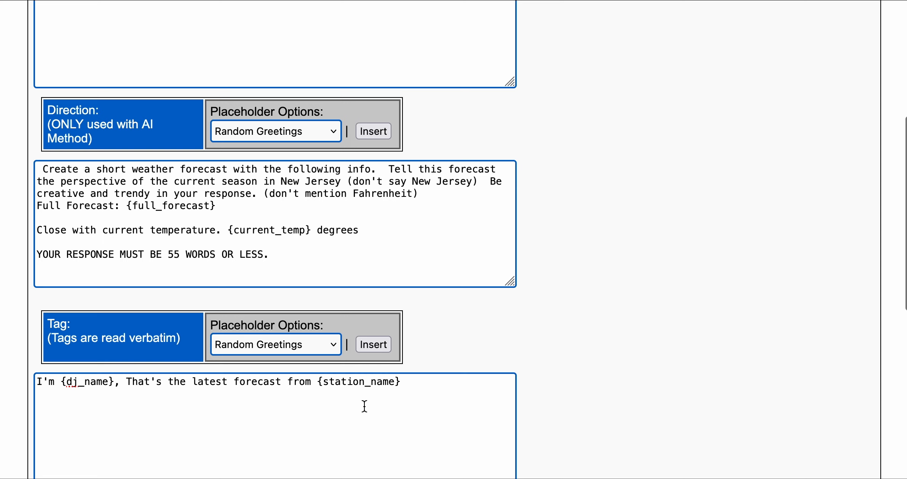
scroll(339, 366, "up", 6)
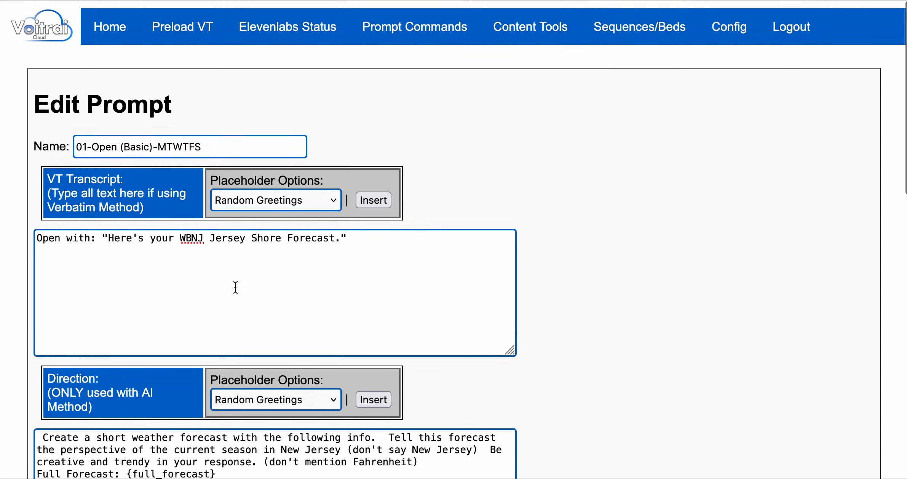
left_click_drag(360, 239, 12, 233)
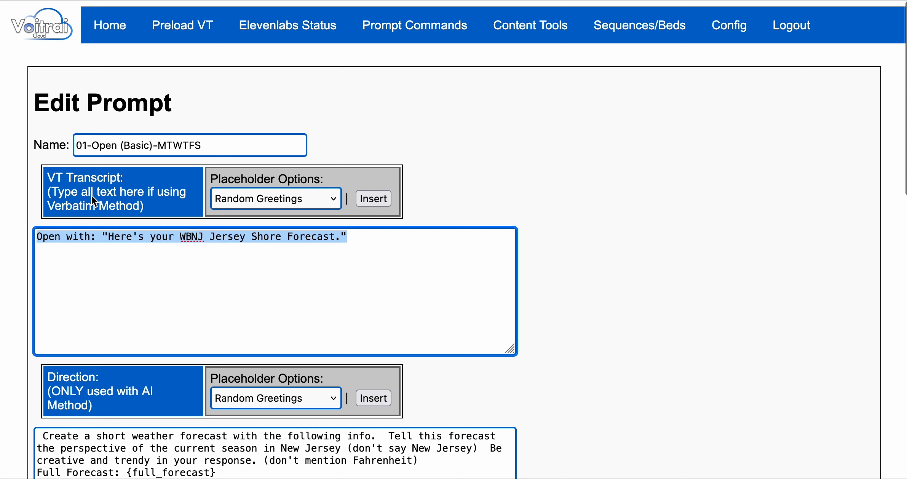
left_click(247, 265)
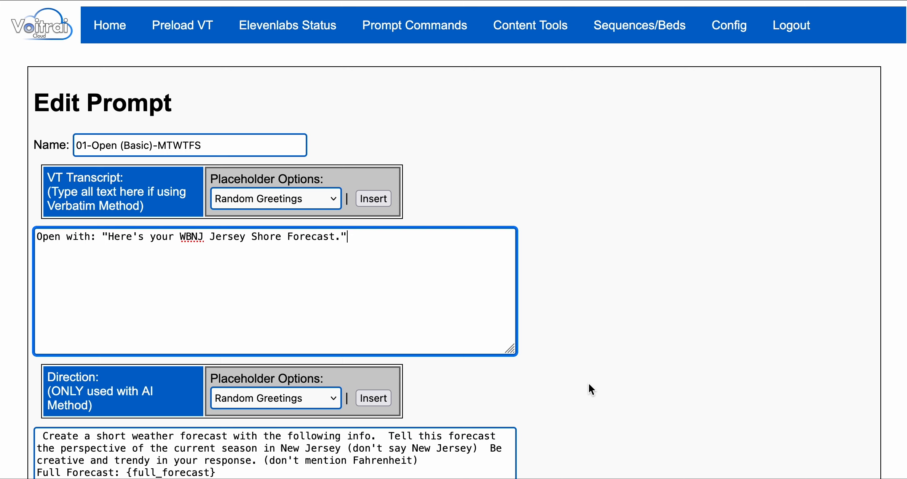
Try the Verbatim method, switch back to AI, check the available voices and reselect the voice with ID 2
scroll(588, 384, "down", 15)
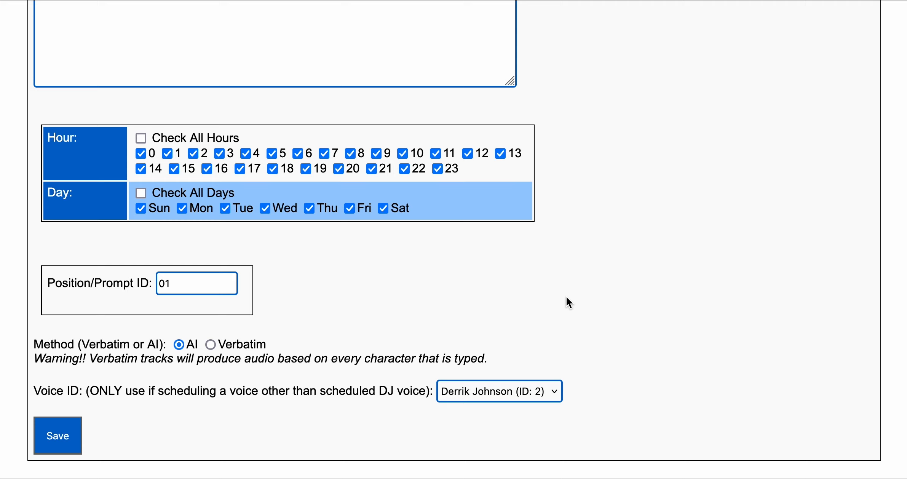
left_click(212, 345)
left_click(180, 344)
left_click(553, 393)
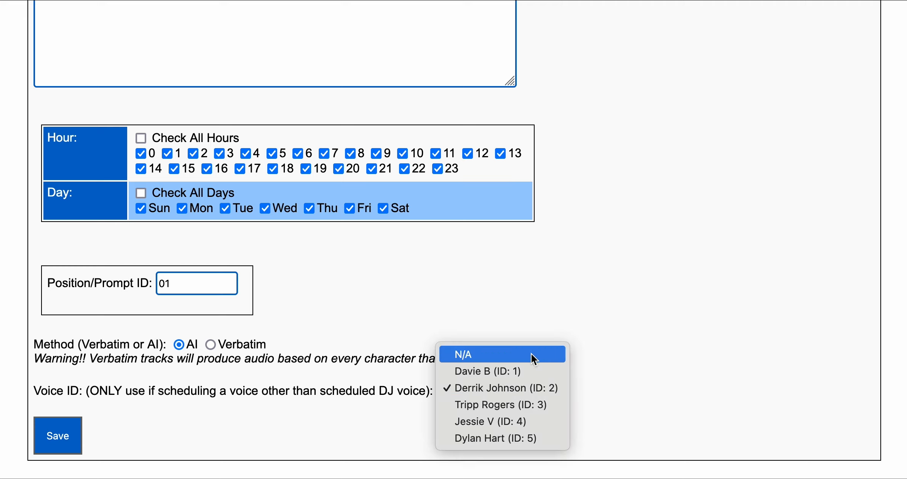
left_click(511, 392)
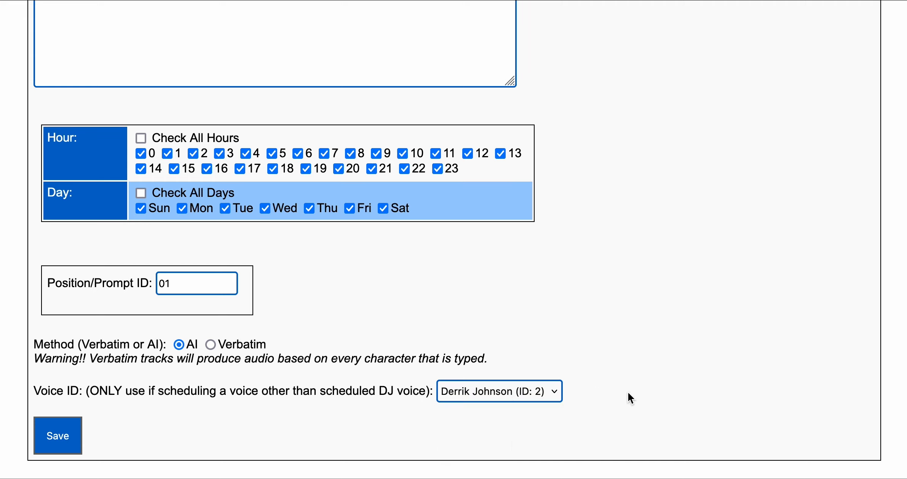
scroll(628, 391, "up", 10)
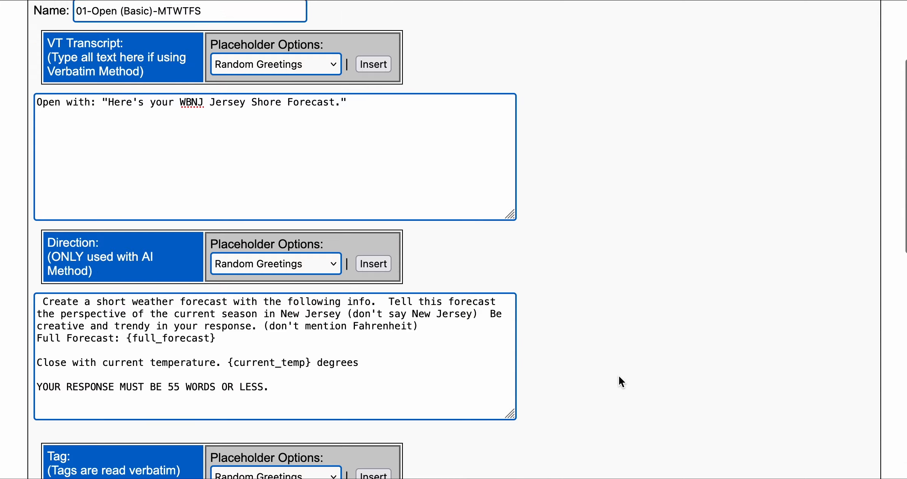
scroll(619, 377, "down", 10)
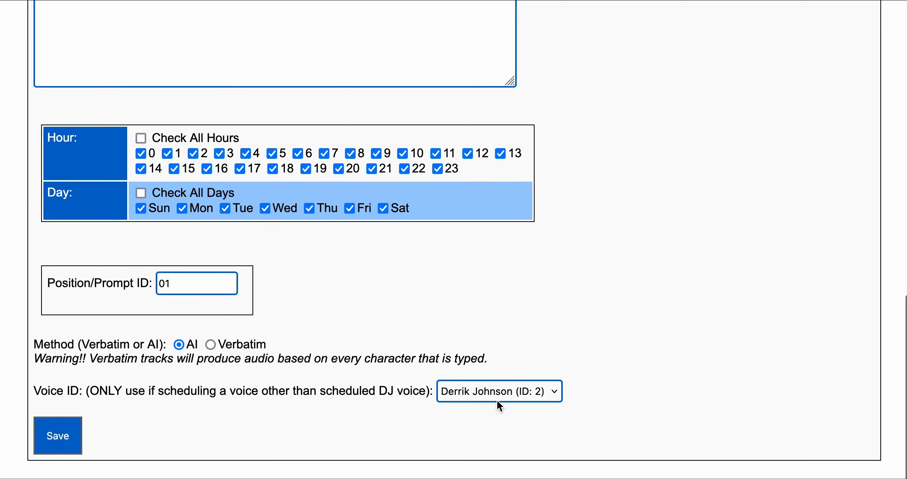
Save the edited track prompt and return to the Track Prompts list
left_click(63, 439)
scroll(555, 368, "down", 2)
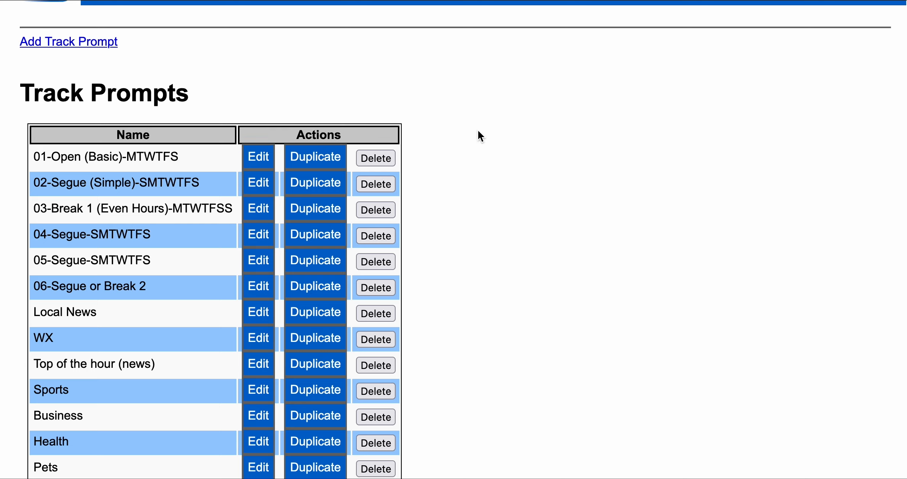
scroll(450, 102, "up", 2)
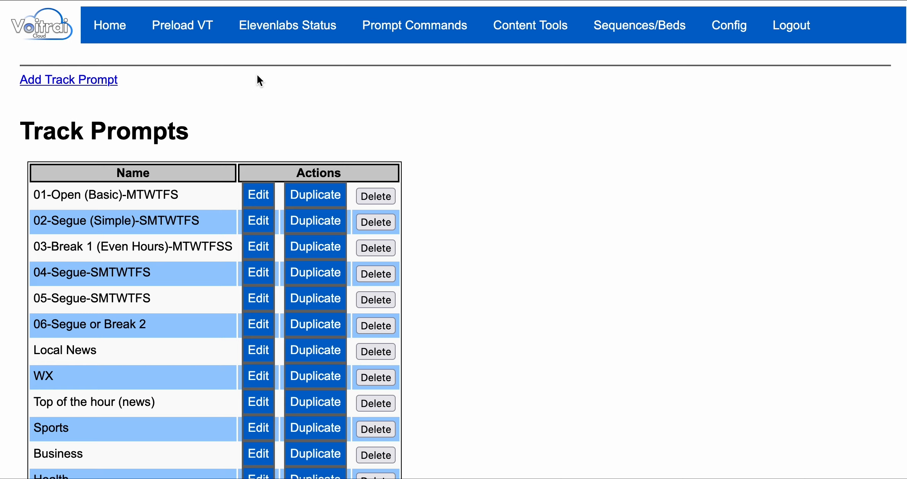
Set up a voice track preload for 02/21/2025 at hour 07 without running it
left_click(178, 30)
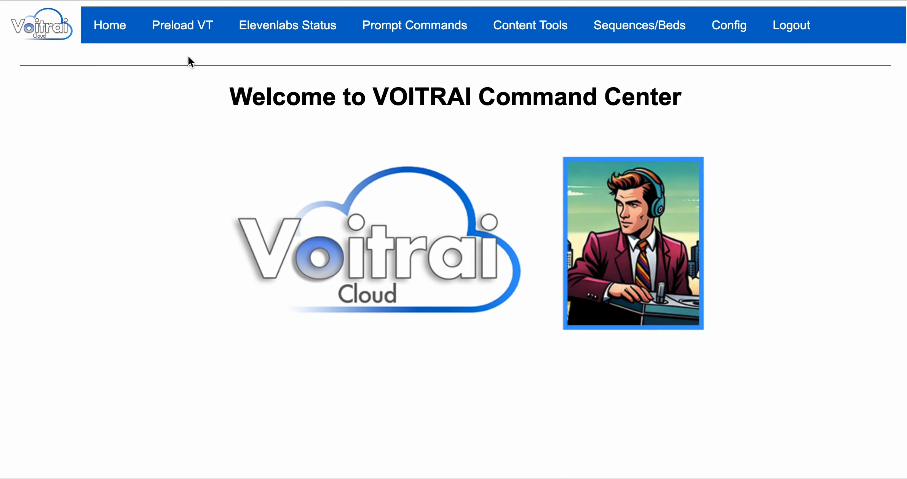
left_click(181, 31)
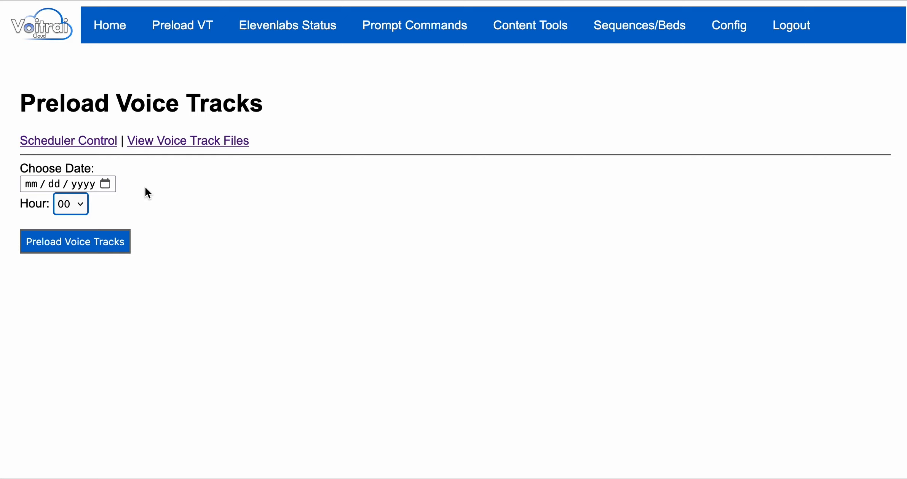
left_click(106, 184)
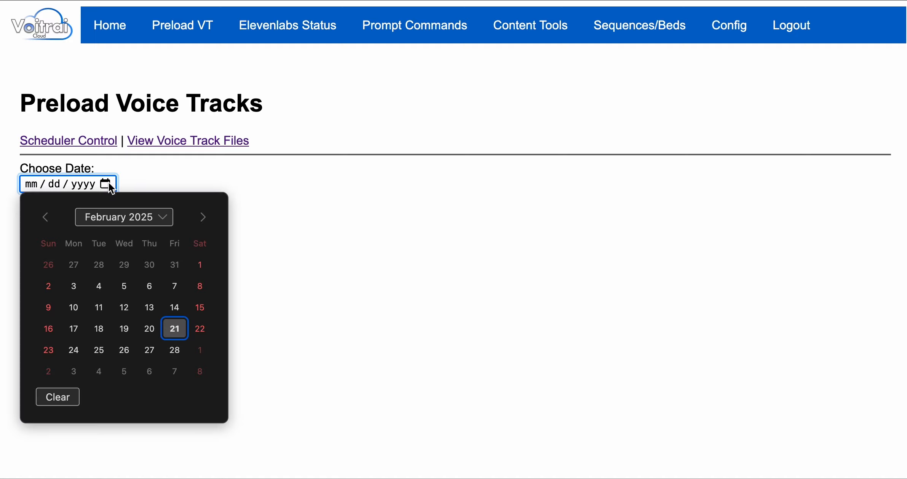
left_click(174, 328)
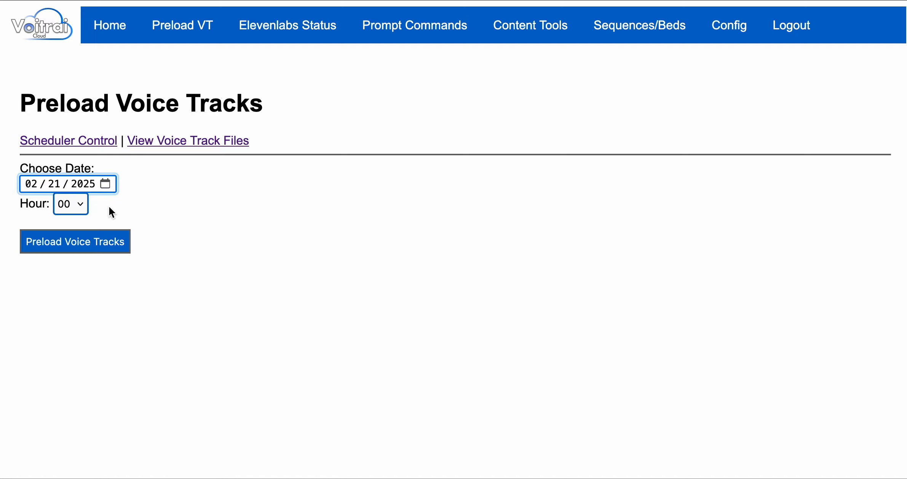
left_click(80, 203)
left_click(76, 345)
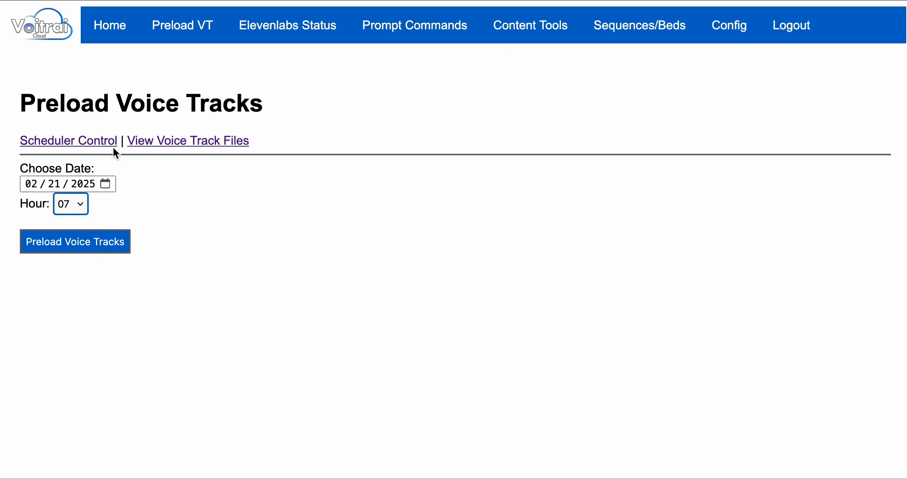
Try stopping and restarting the scheduler in Scheduler Control, and check its last run time
left_click(92, 143)
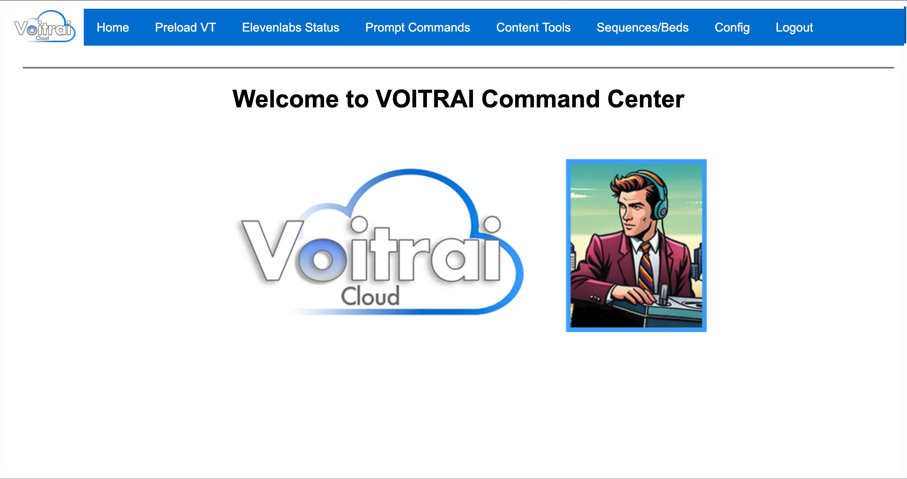
scroll(454, 240, "down", 5)
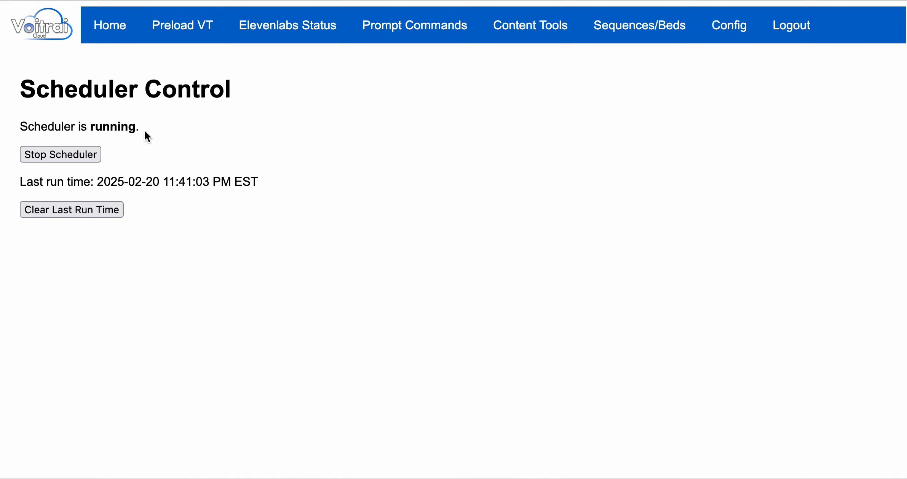
left_click_drag(145, 130, 15, 132)
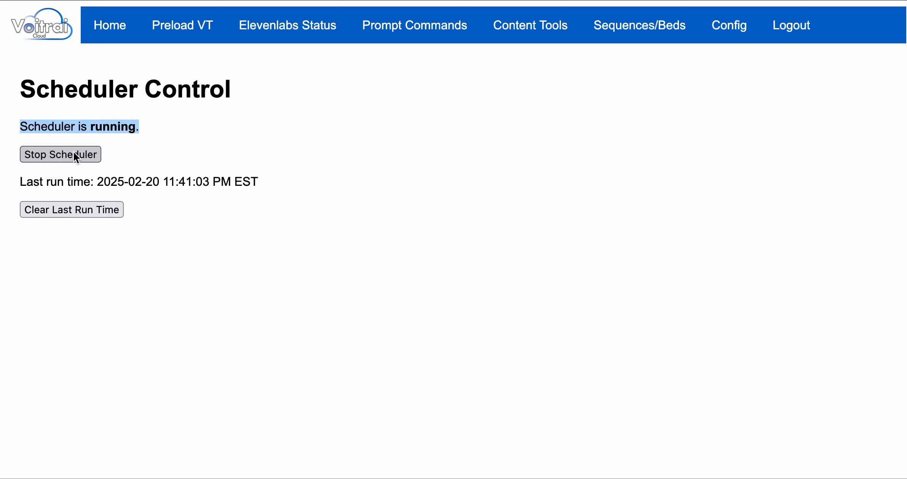
left_click(53, 156)
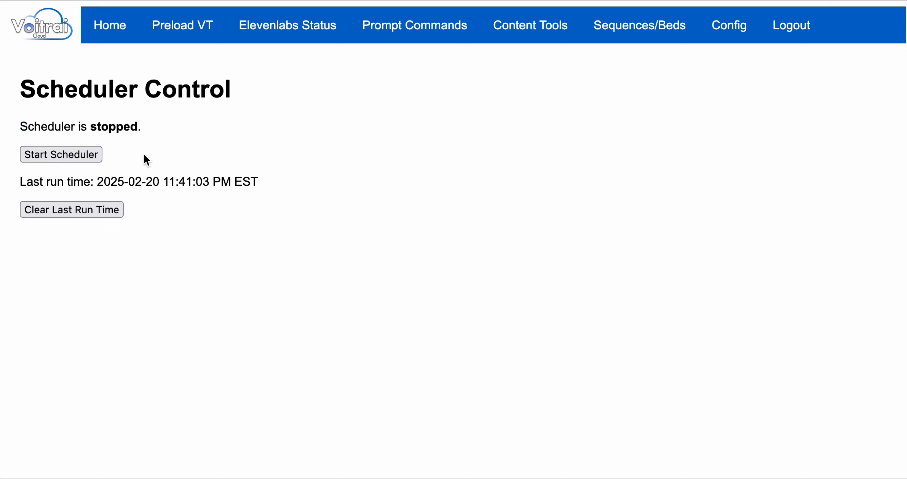
left_click(52, 156)
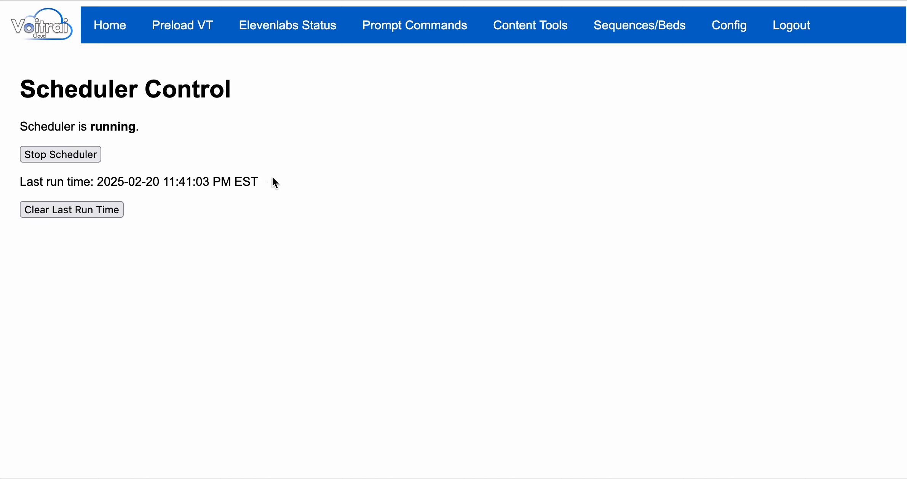
left_click_drag(259, 182, 97, 181)
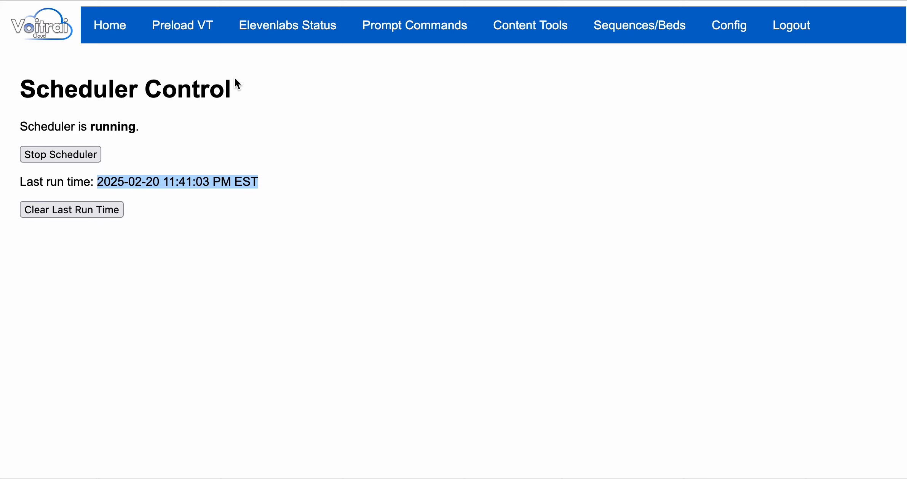
Look through the voice track files list and check the Elevenlabs account status
left_click(181, 29)
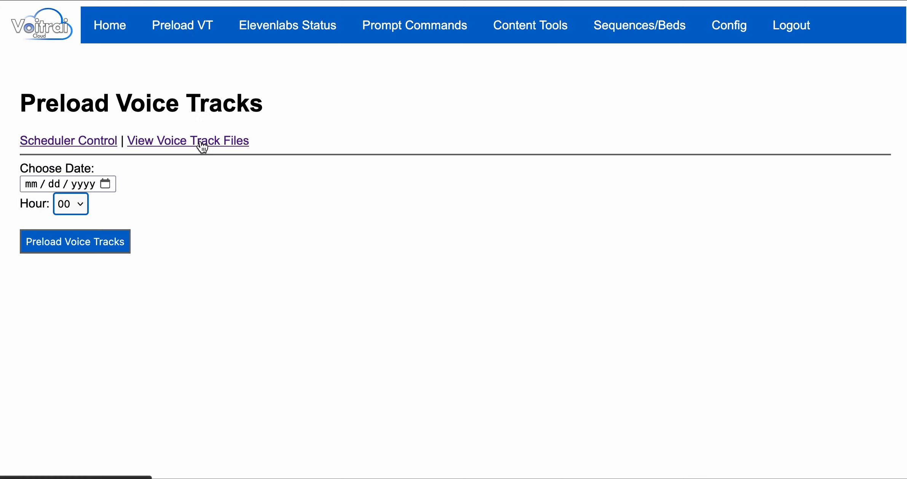
left_click(203, 146)
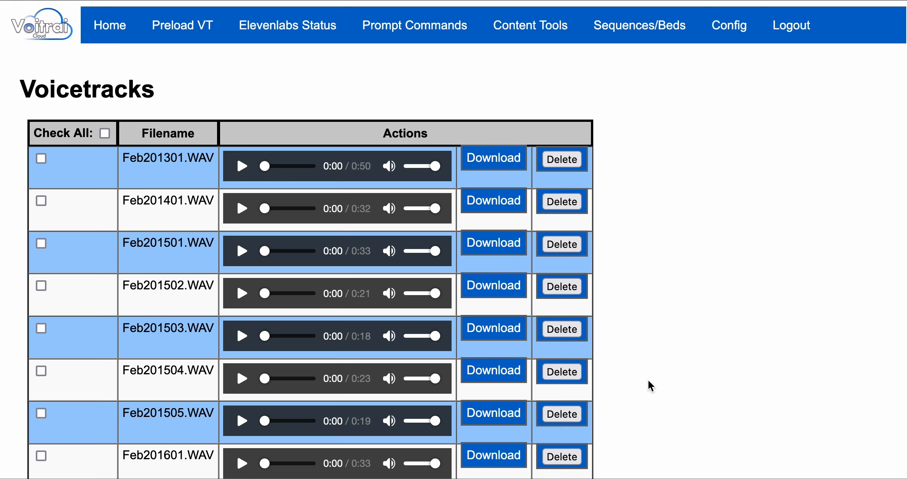
scroll(651, 386, "down", 10)
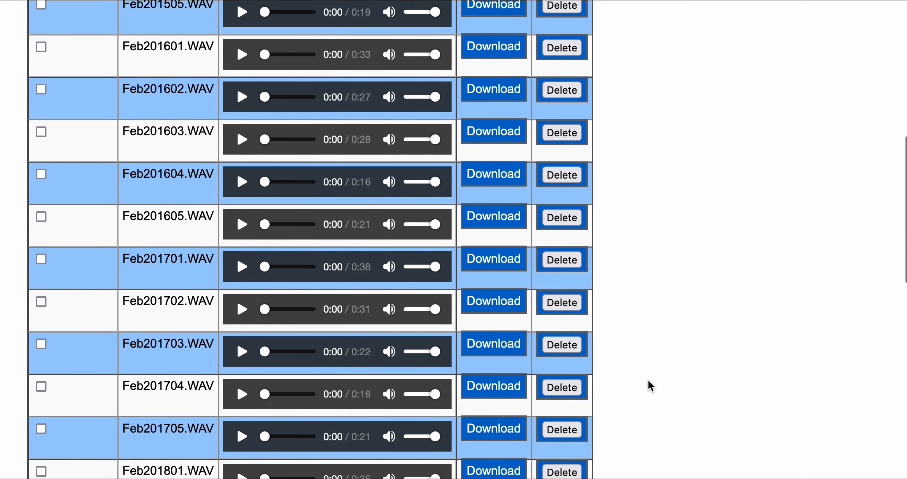
scroll(651, 386, "down", 15)
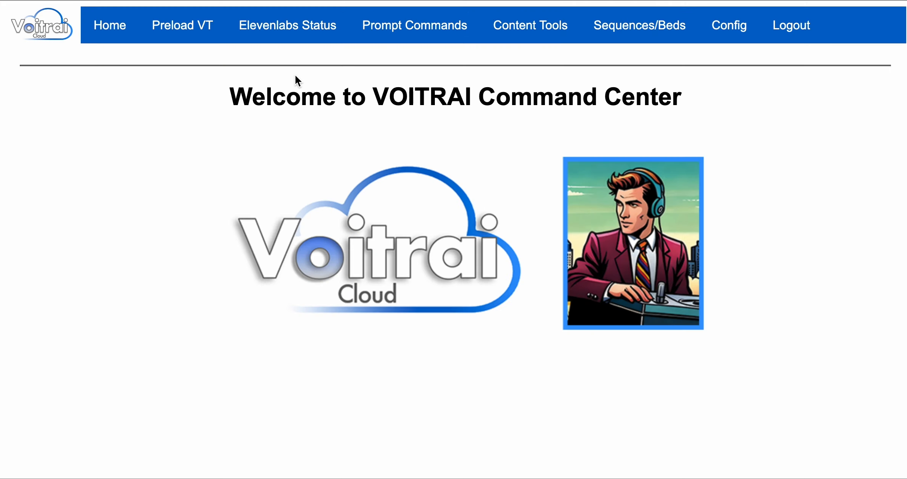
left_click(281, 30)
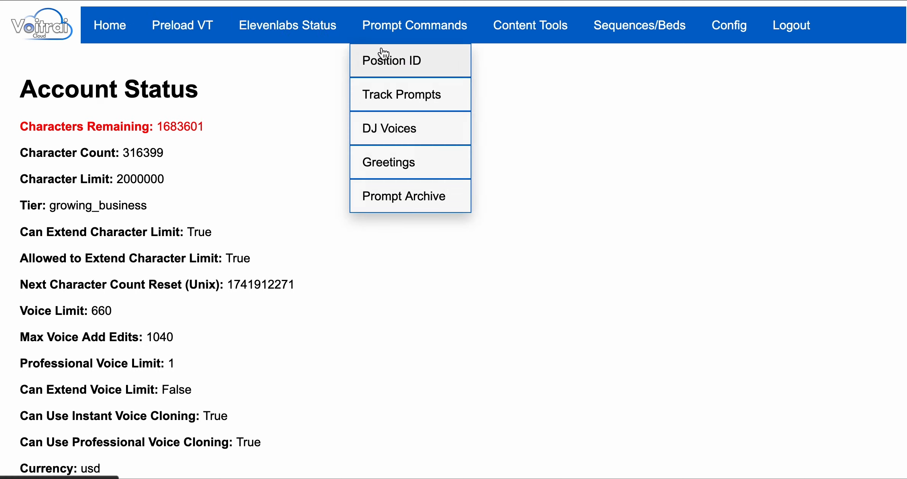
left_click(104, 28)
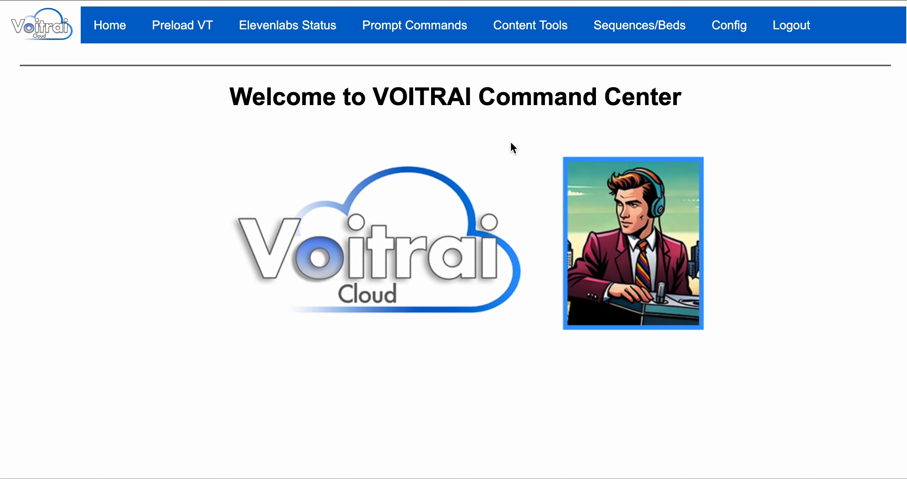
Open the 02-Segue (Simple)-SMTWTFS track prompt for editing and read its Direction text
mouse_move(431, 37)
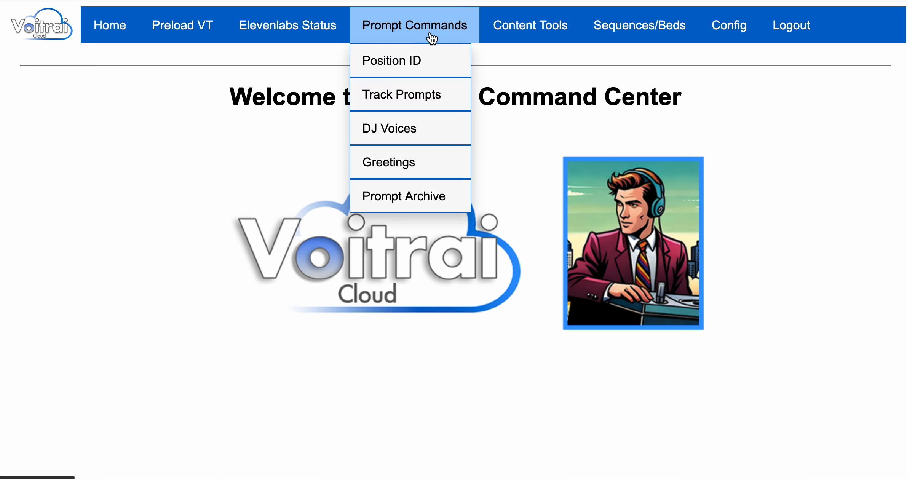
left_click(402, 98)
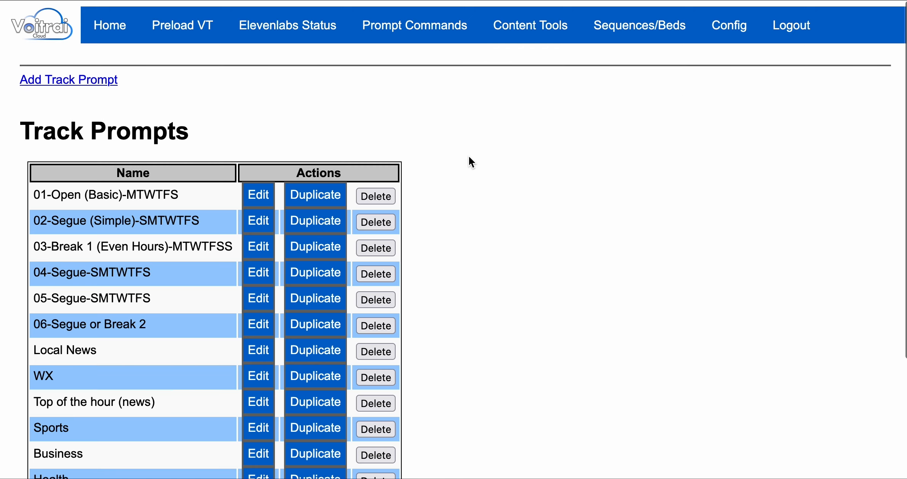
left_click(257, 221)
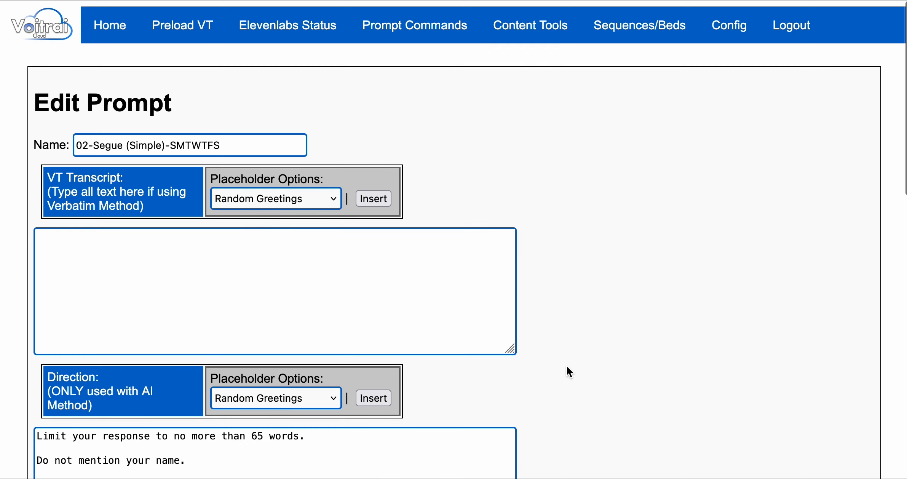
scroll(567, 367, "down", 5)
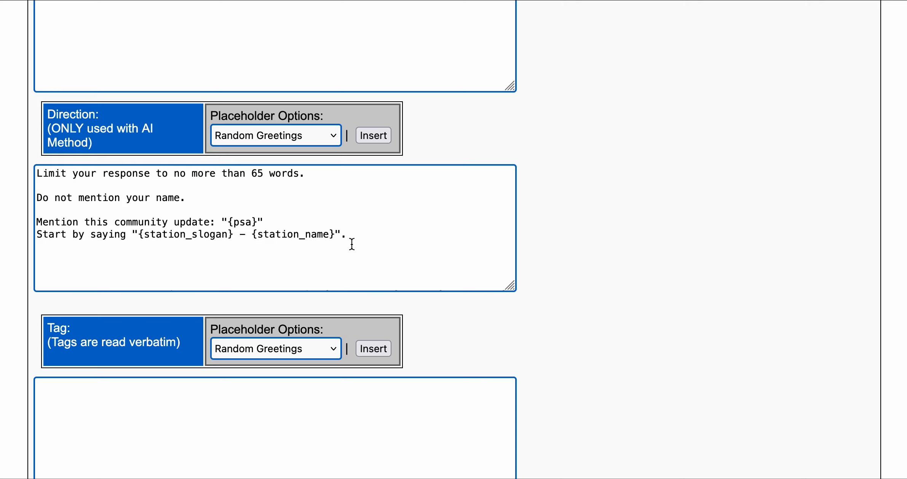
scroll(366, 240, "up", 3)
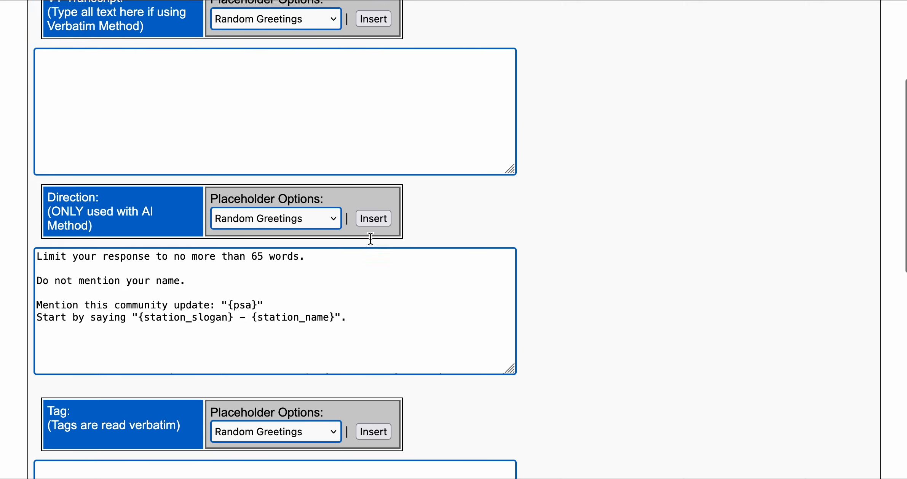
scroll(374, 275, "down", 3)
scroll(369, 311, "up", 3)
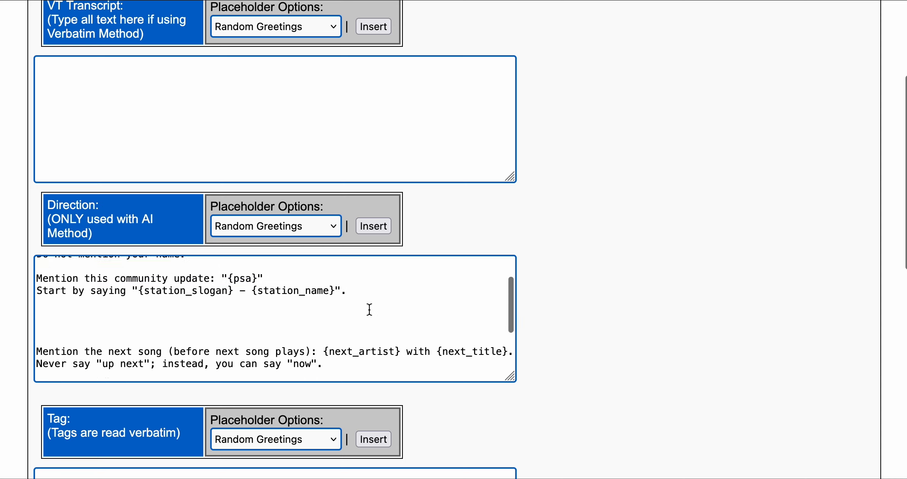
Examine the Direction's community update, the station slogan and name line, and the {next_artist} and {next_title} placeholders
left_click_drag(268, 313, 43, 312)
left_click(349, 322)
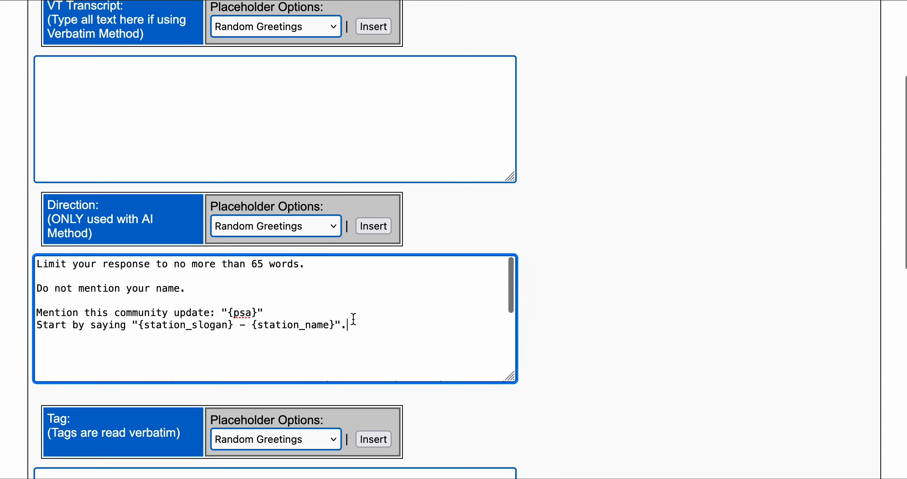
left_click_drag(368, 321, 32, 324)
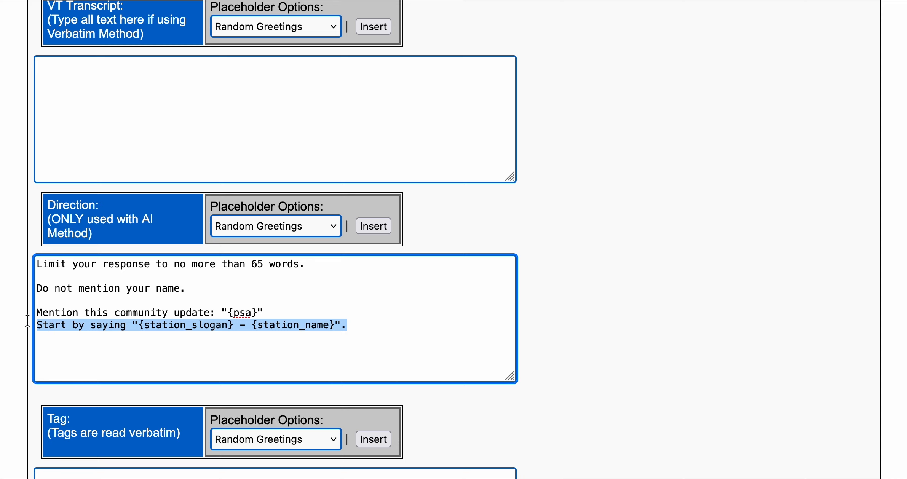
scroll(353, 331, "down", 5)
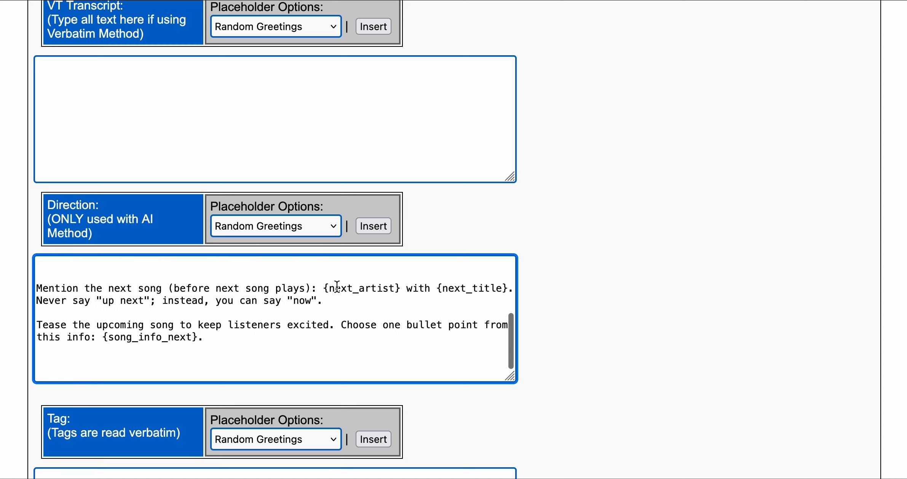
left_click_drag(325, 290, 503, 290)
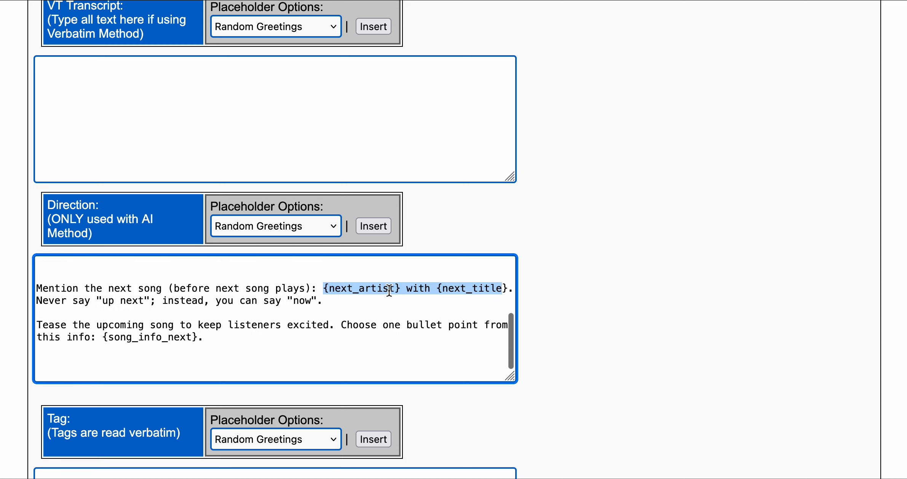
scroll(220, 338, "up", 6)
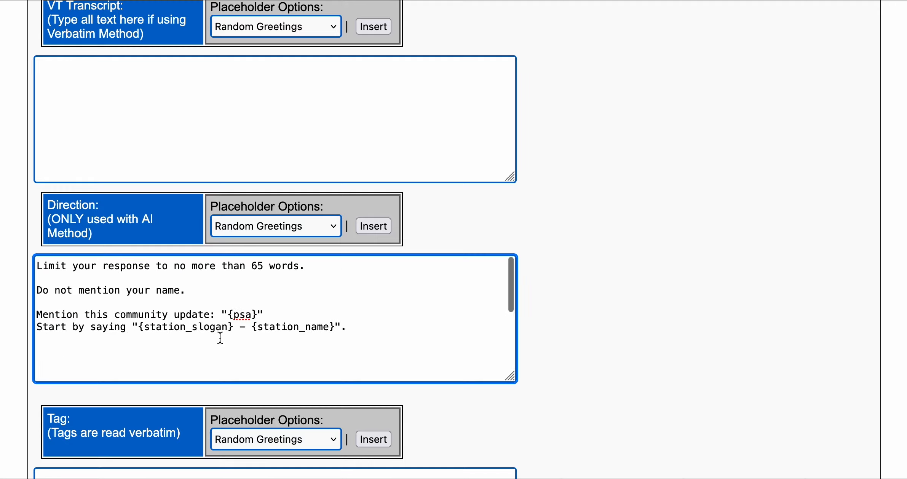
scroll(221, 337, "down", 2)
scroll(220, 337, "up", 3)
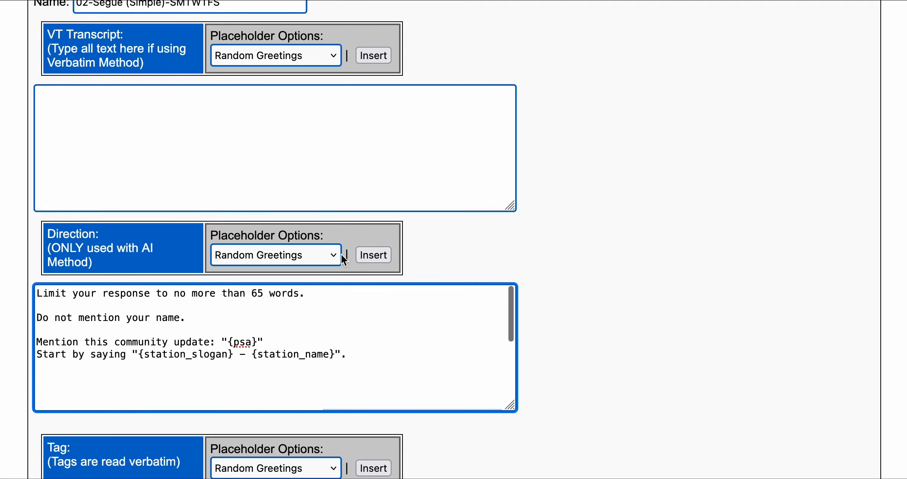
scroll(535, 209, "up", 2)
scroll(536, 209, "down", 3)
scroll(538, 215, "down", 2)
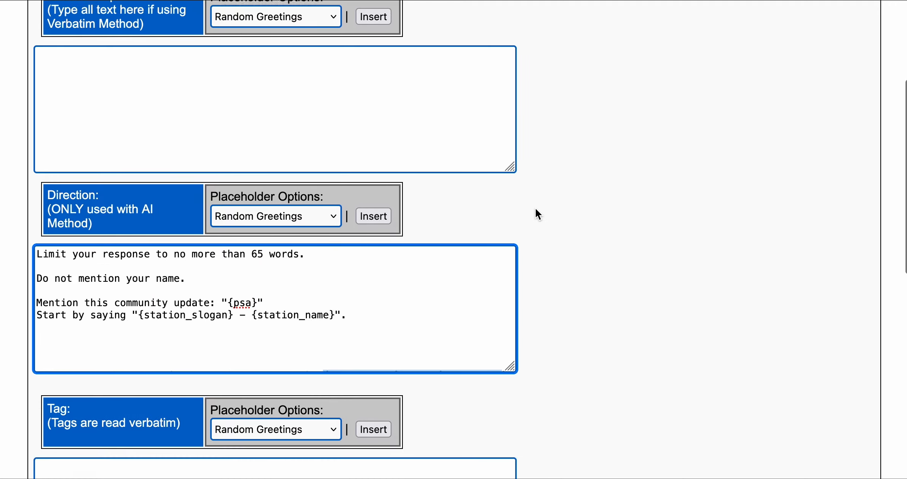
Enter {station_name} in the prompt's VT Transcript and insert the Station Slogan placeholder after it
left_click(272, 83)
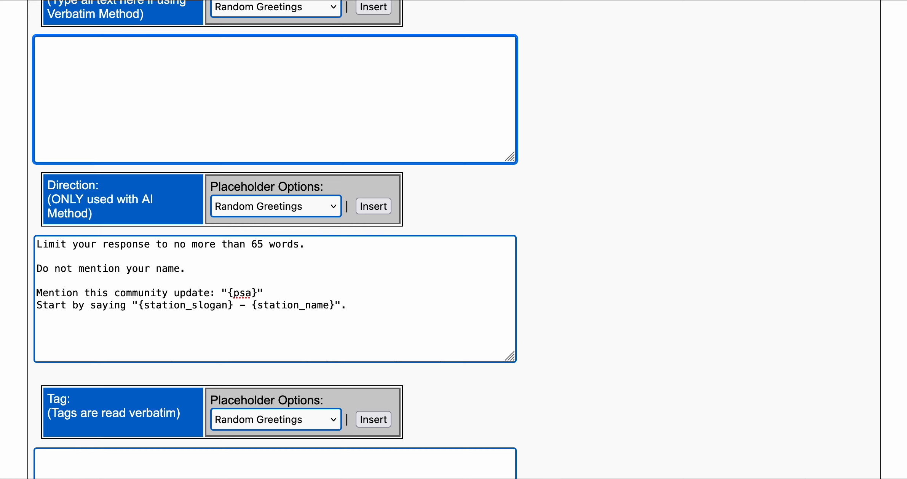
type("{station_name}")
scroll(529, 68, "up", 2)
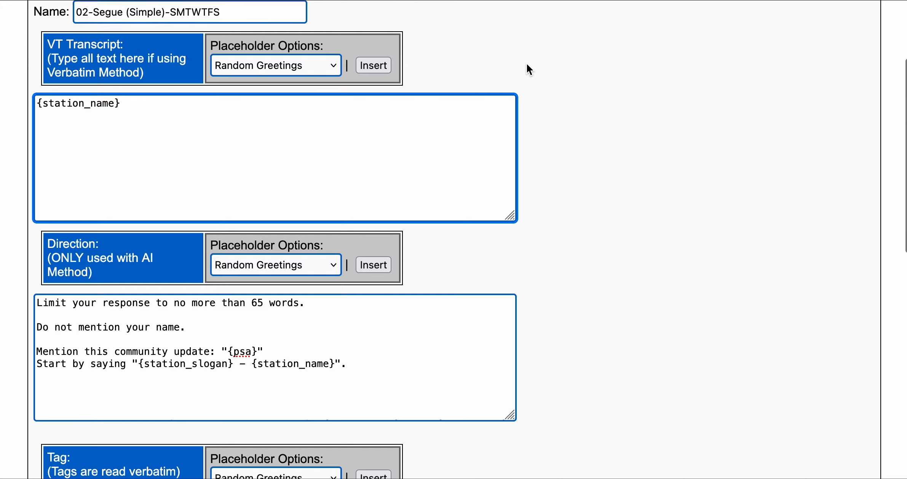
scroll(529, 68, "up", 1)
left_click(335, 108)
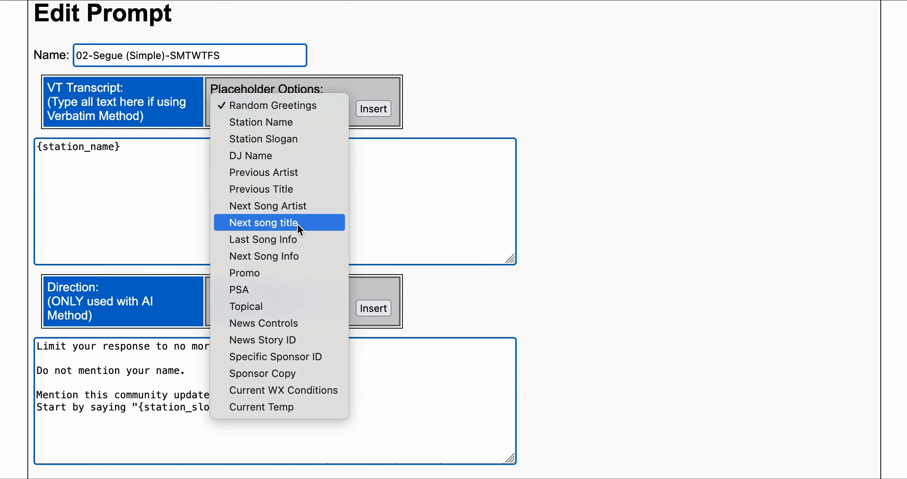
left_click(277, 140)
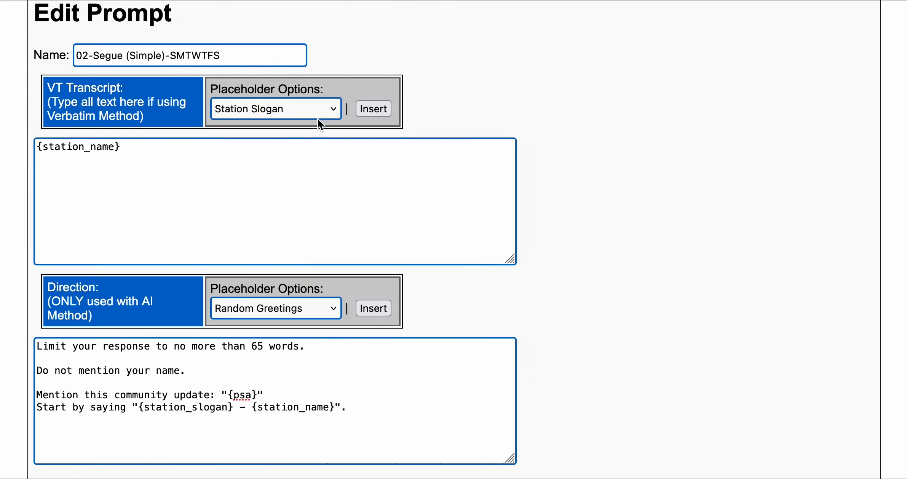
left_click(377, 111)
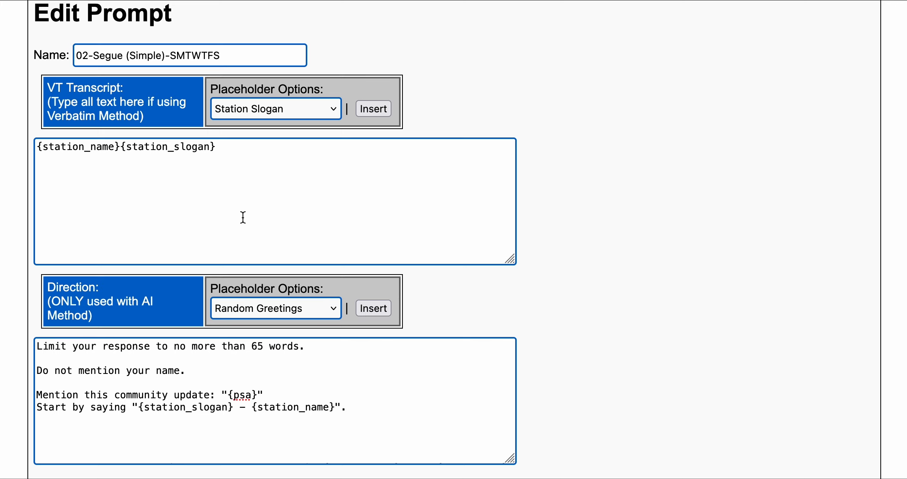
Add the text "the song that just played was" on a separate line below the VT Transcript's station placeholders
left_click(233, 148)
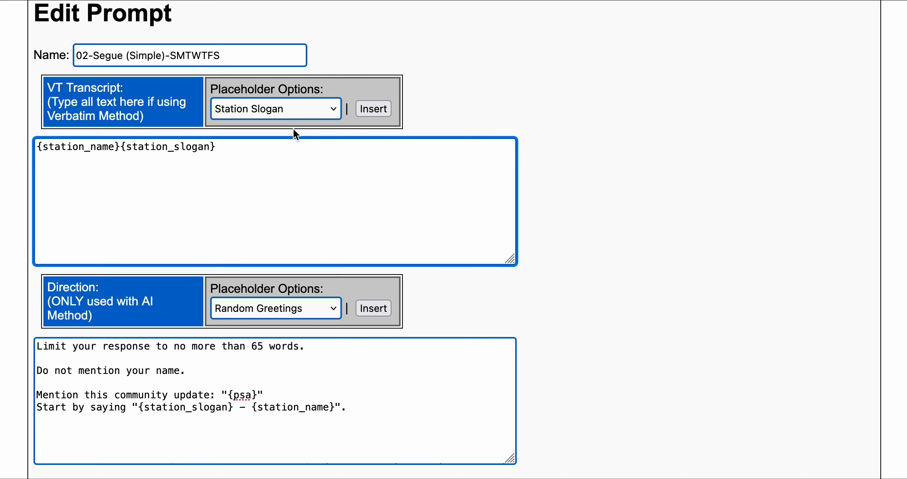
type("t")
key("BackSpace")
type("the song that ju")
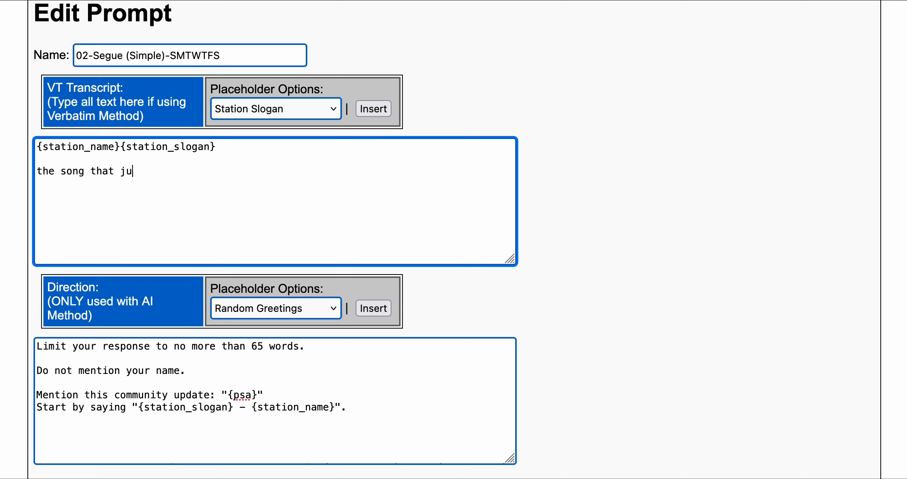
type("st plaed")
key("BackSpace")
key("BackSpace")
type("yed was")
Complete the song line with the Previous Artist and Previous Title placeholders, separated by the word "with"
left_click(329, 109)
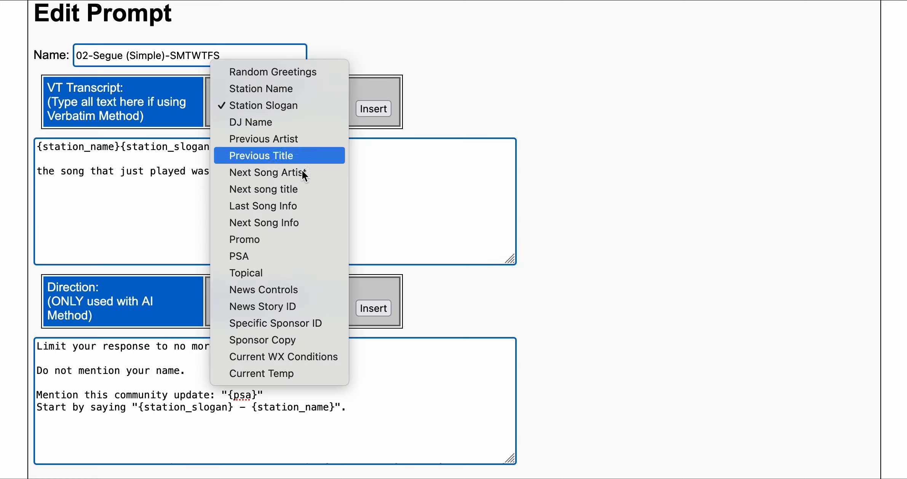
left_click(281, 147)
left_click(367, 108)
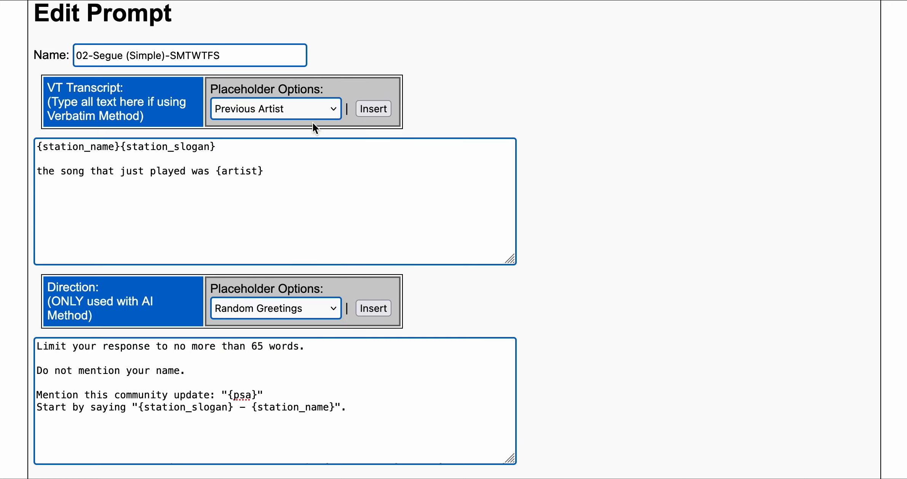
left_click(335, 112)
left_click(369, 122)
left_click(375, 108)
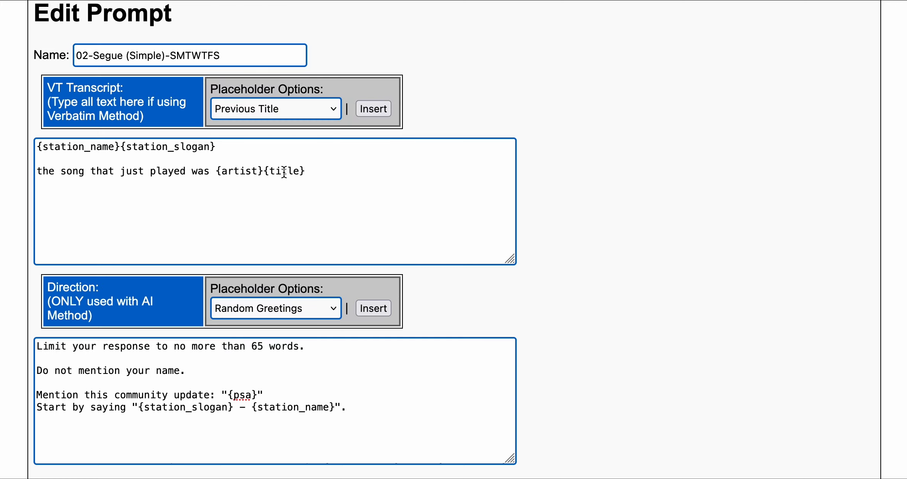
left_click(264, 172)
type("with")
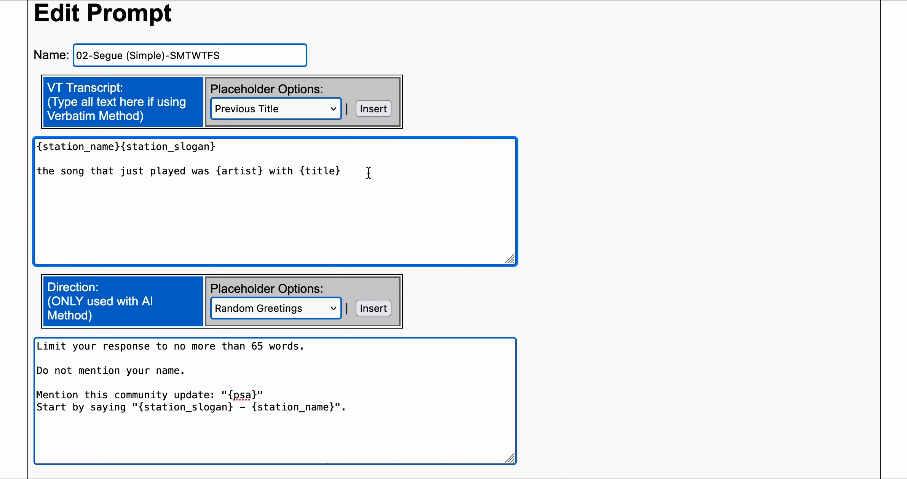
Clear all the sample text from the VT Transcript
left_click_drag(361, 172, 22, 132)
key("BackSpace")
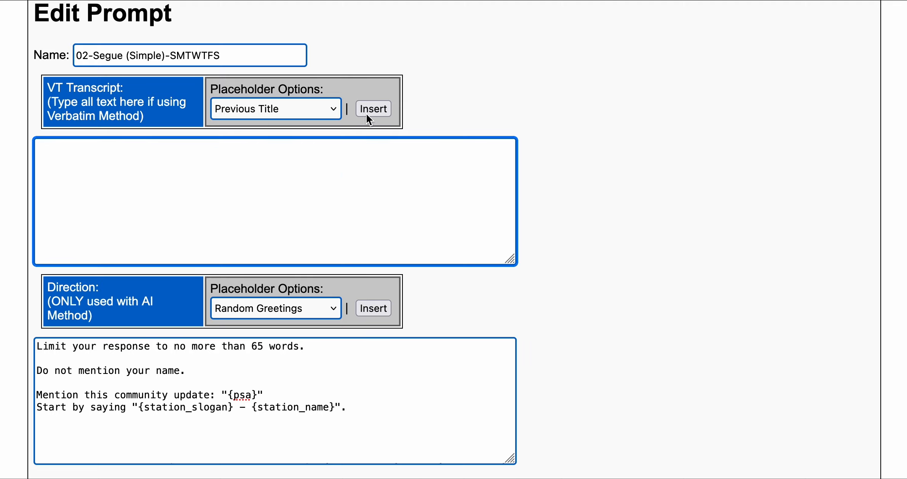
Look over the prompt's Direction, Tag, Hour and Day settings and the placeholder options available for the VT Transcript
scroll(589, 281, "down", 10)
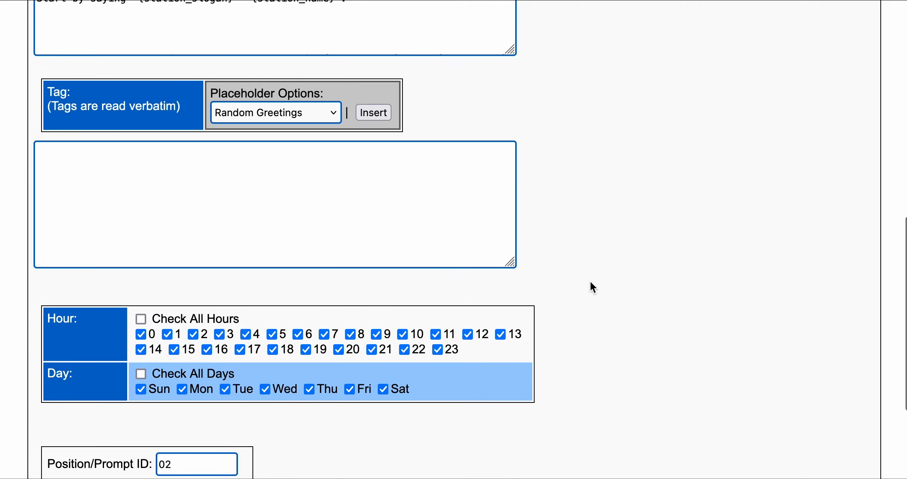
scroll(590, 281, "up", 12)
scroll(590, 284, "down", 6)
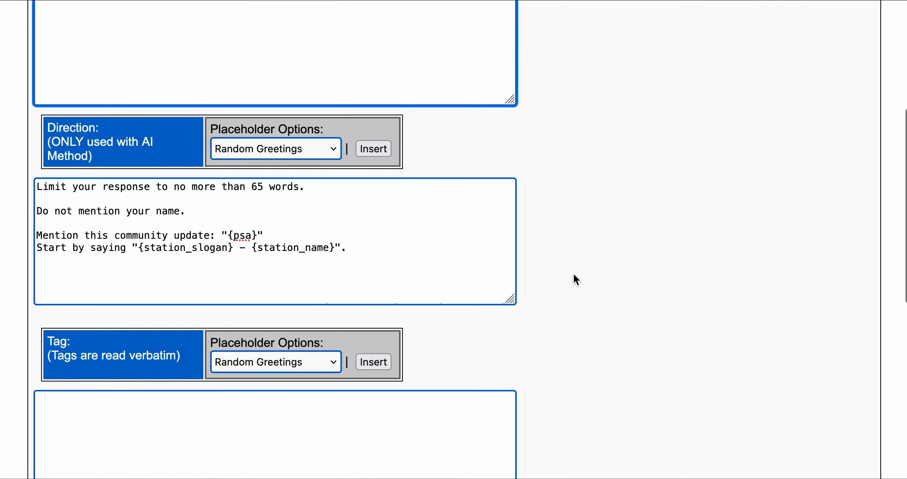
scroll(560, 229, "up", 2)
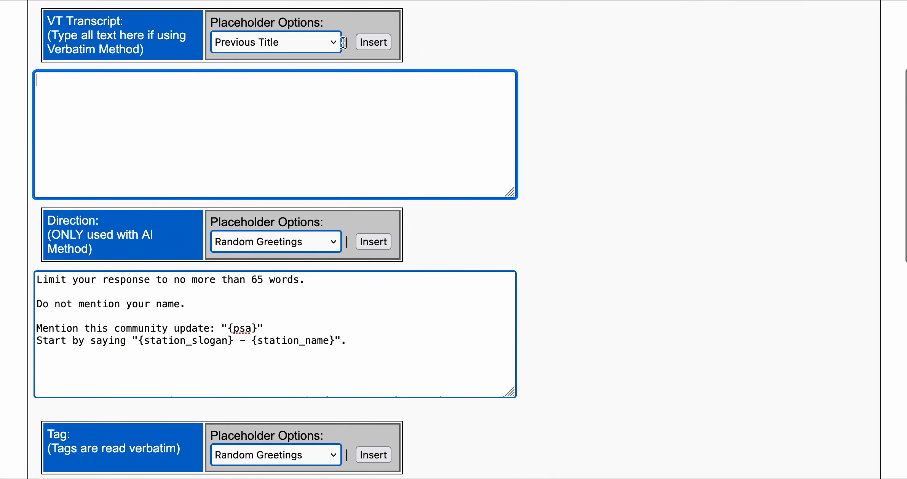
left_click(335, 42)
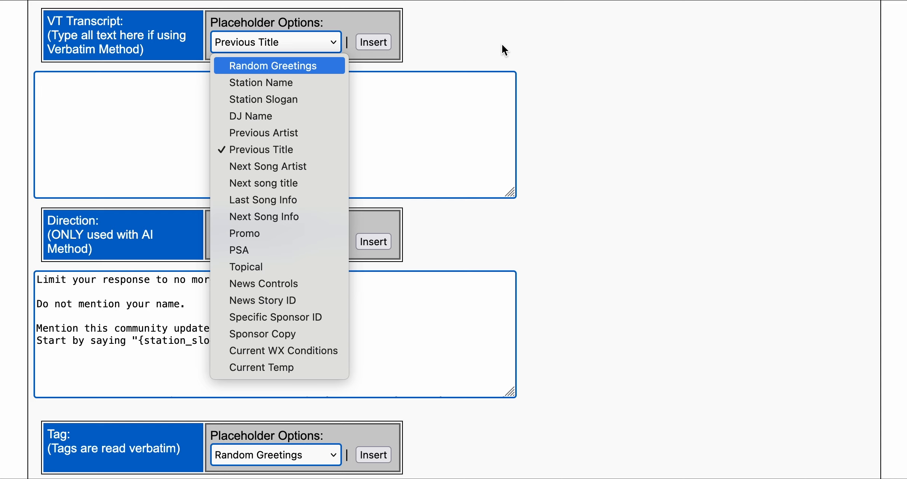
left_click(488, 41)
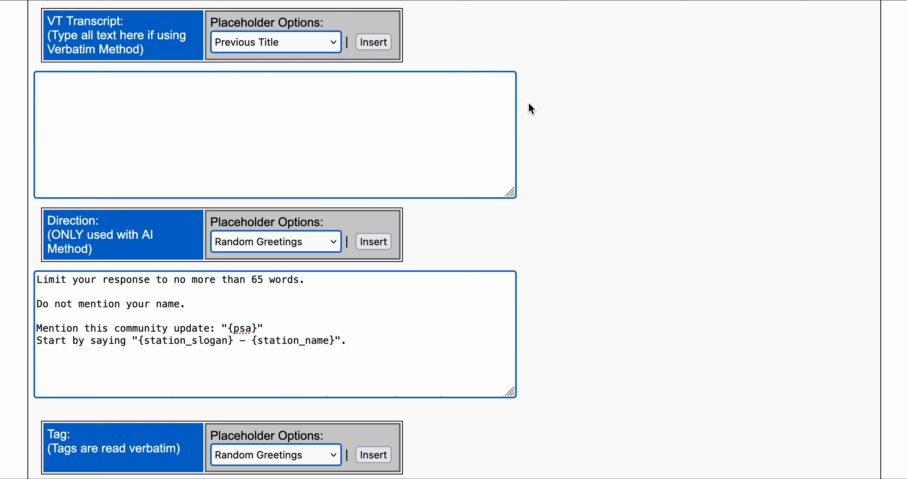
Leave the prompt without saving and return to the Command Center home page
scroll(545, 172, "up", 5)
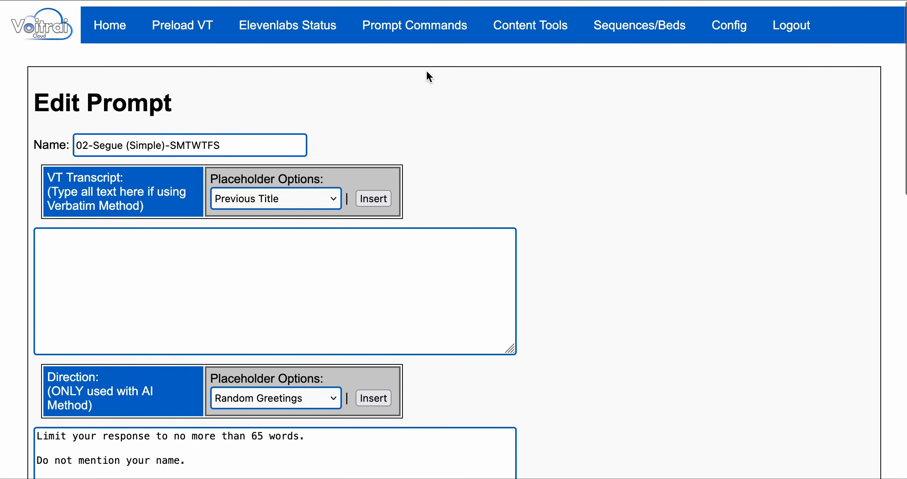
left_click(107, 31)
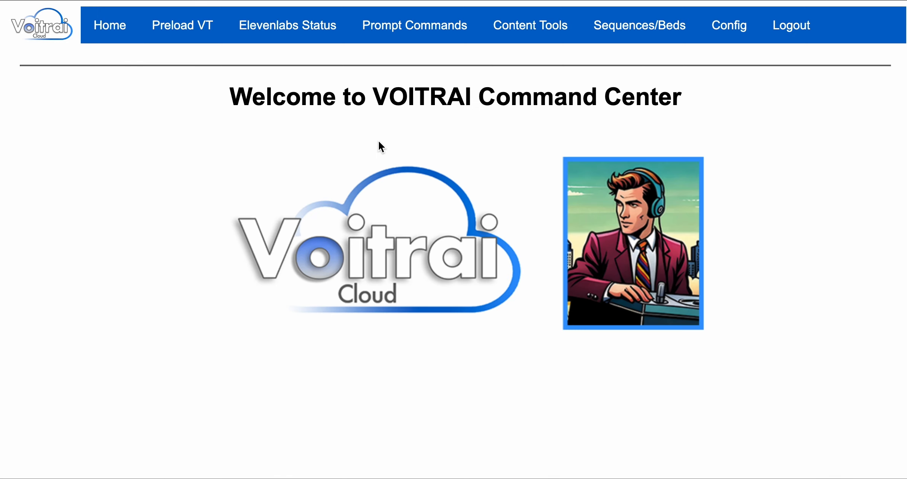